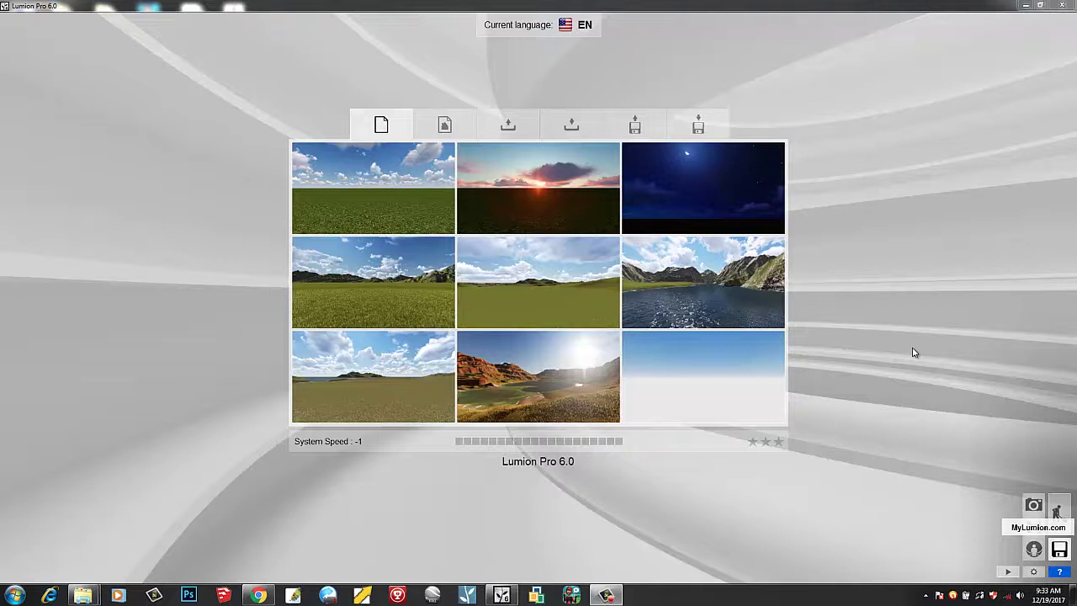
Start a new flat grass scene under a cloudy daytime sky and place the imported house model with green terrain on the ground.
{"action": "left_click", "coordinate": [370, 197]}
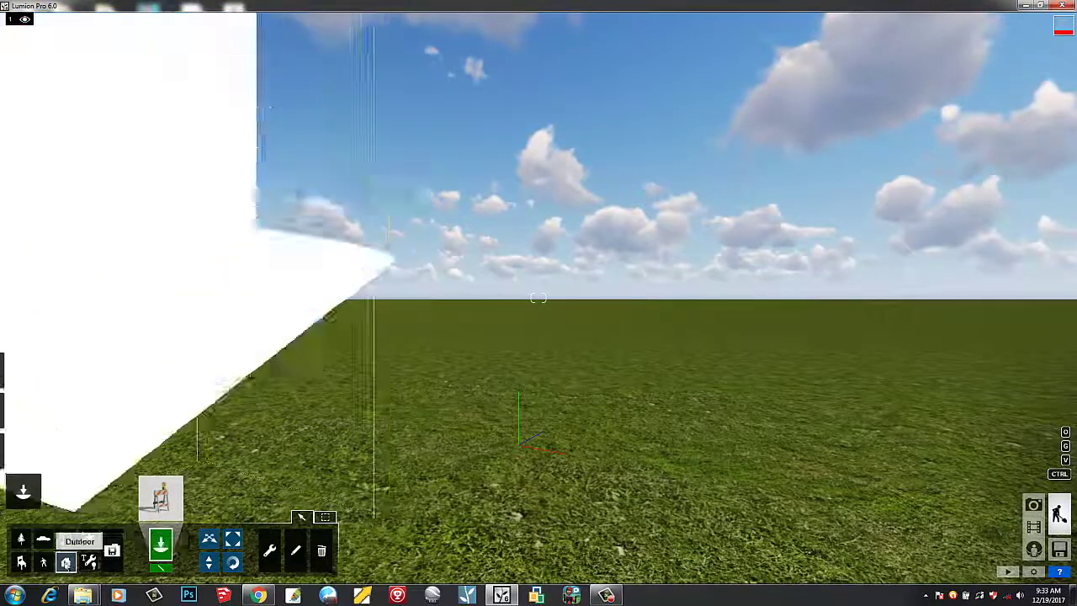
{"action": "left_click", "coordinate": [112, 552]}
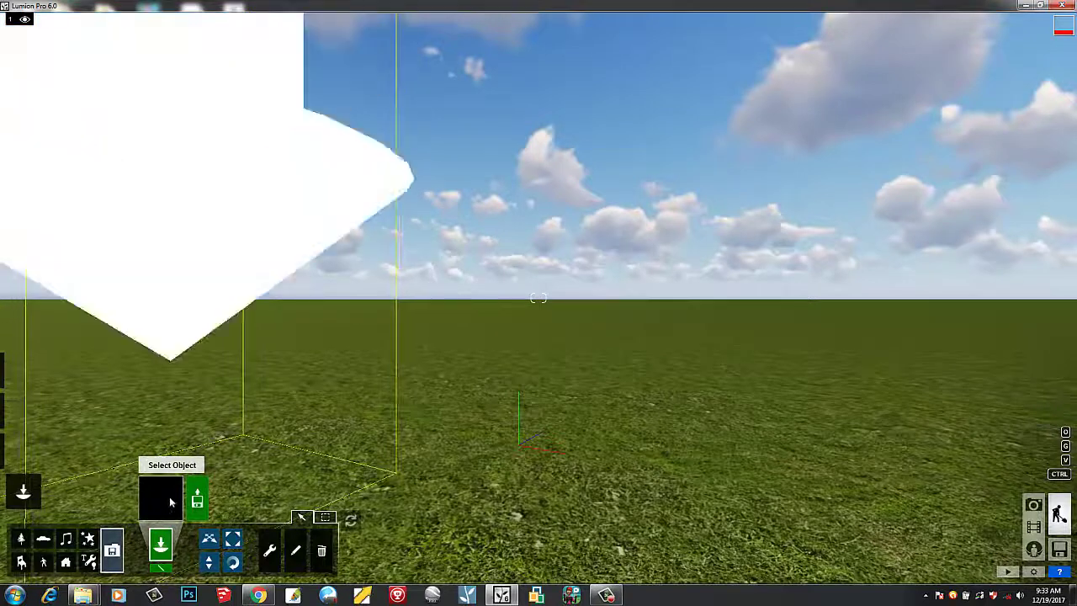
{"action": "left_click", "coordinate": [198, 503]}
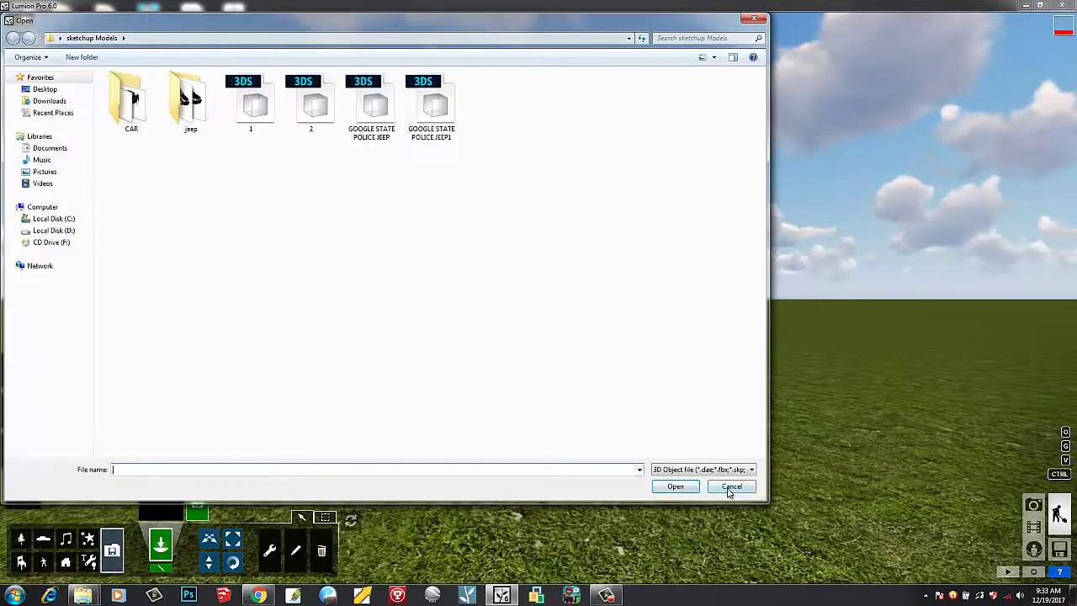
{"action": "left_click", "coordinate": [729, 488]}
{"action": "left_click", "coordinate": [171, 508]}
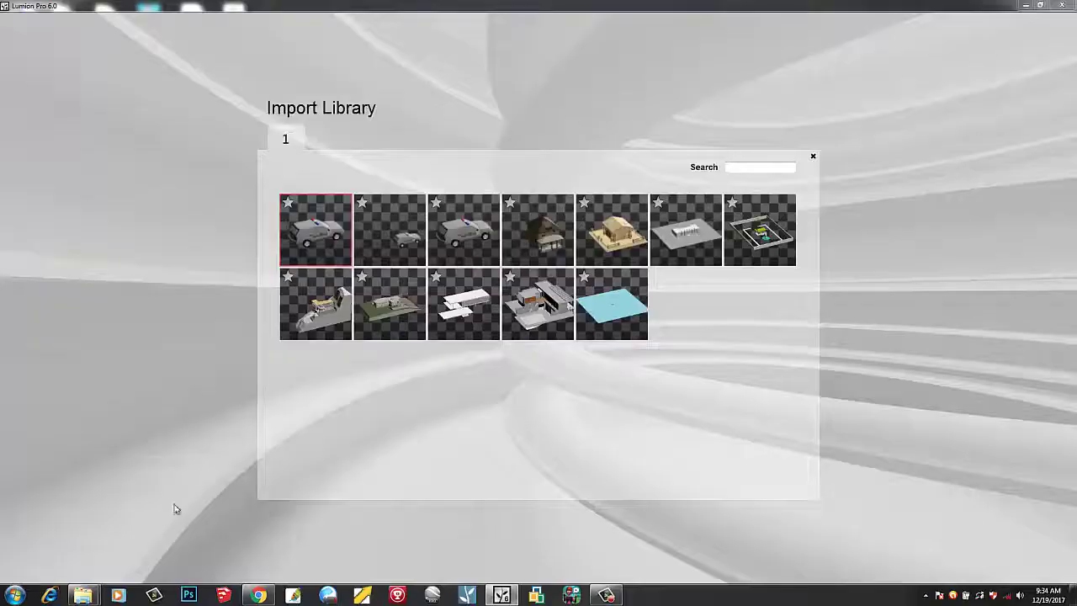
{"action": "left_click", "coordinate": [388, 312]}
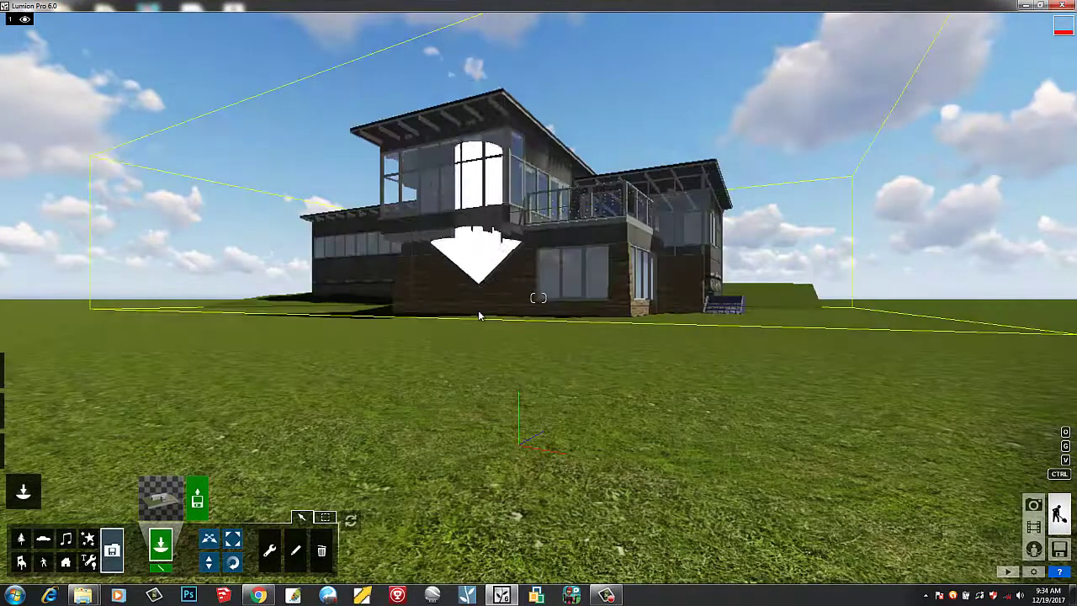
{"action": "left_click", "coordinate": [478, 315]}
Adjust the vertical position of the house so that it sits on the grass.
{"action": "right_click_drag", "start_coordinate": [478, 315], "coordinate": [463, 458]}
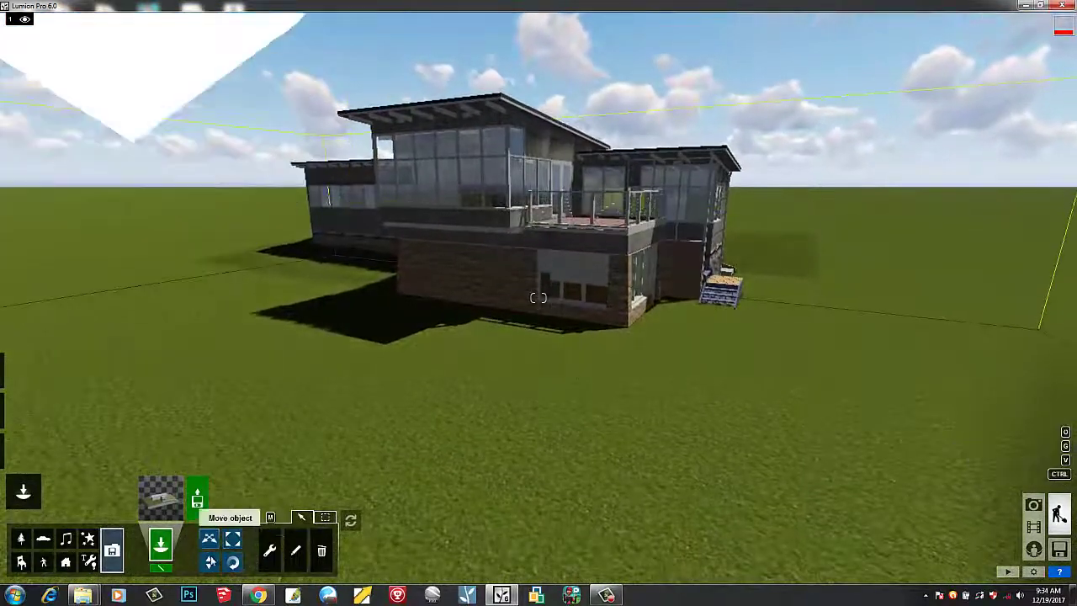
{"action": "left_click", "coordinate": [209, 562]}
{"action": "left_click_drag", "start_coordinate": [483, 289], "coordinate": [520, 317]}
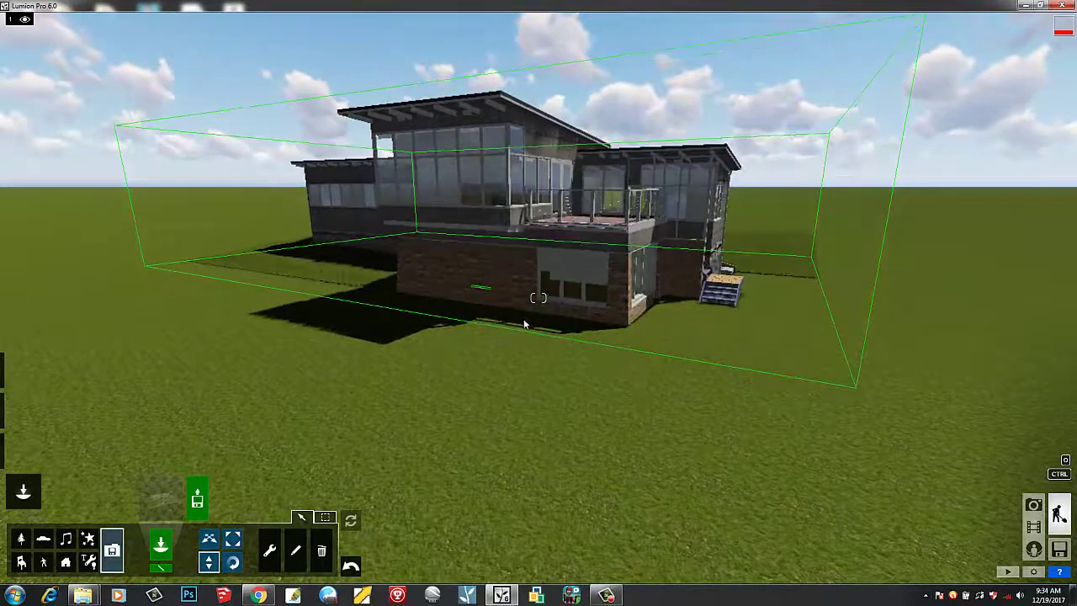
{"action": "left_click_drag", "start_coordinate": [539, 331], "coordinate": [541, 334]}
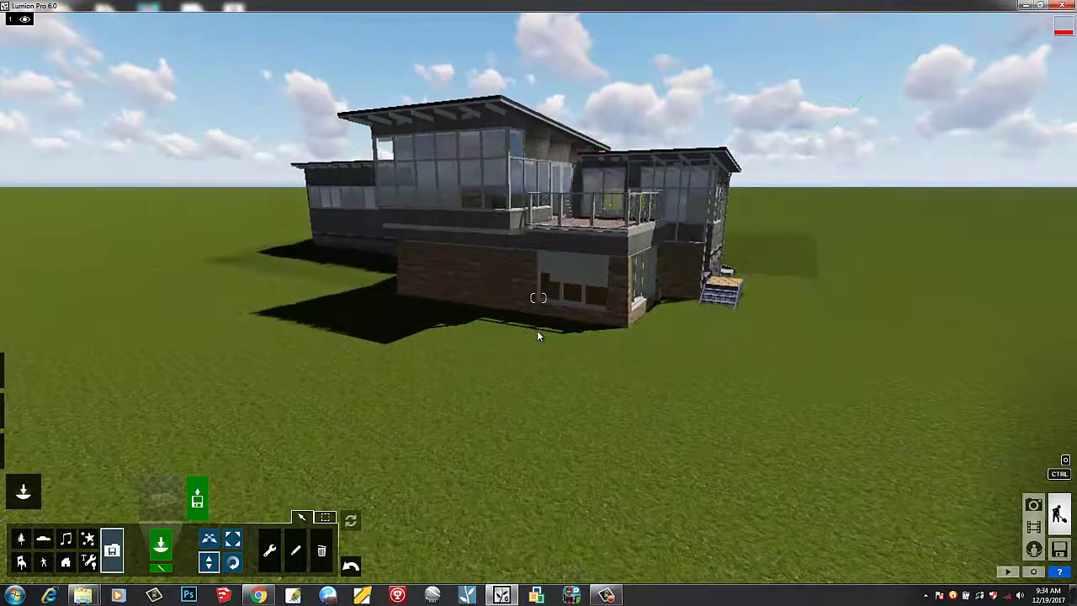
Choose the WallLamp_006 model from the lighting category of the Outdoor library.
{"action": "key", "text": "a"}
{"action": "key", "text": "d"}
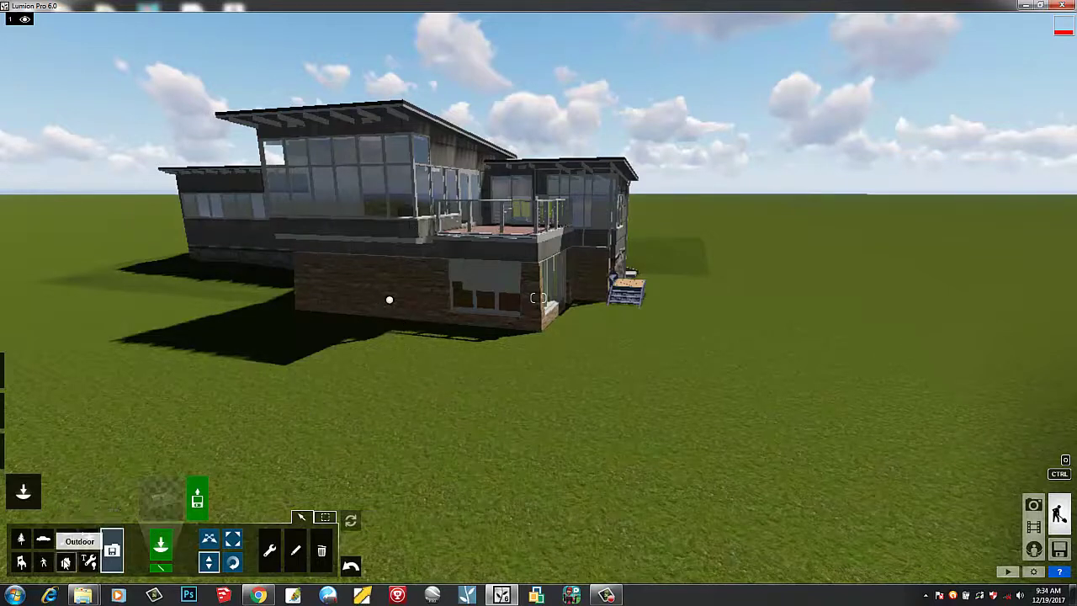
{"action": "left_click", "coordinate": [65, 562]}
{"action": "left_click", "coordinate": [168, 504]}
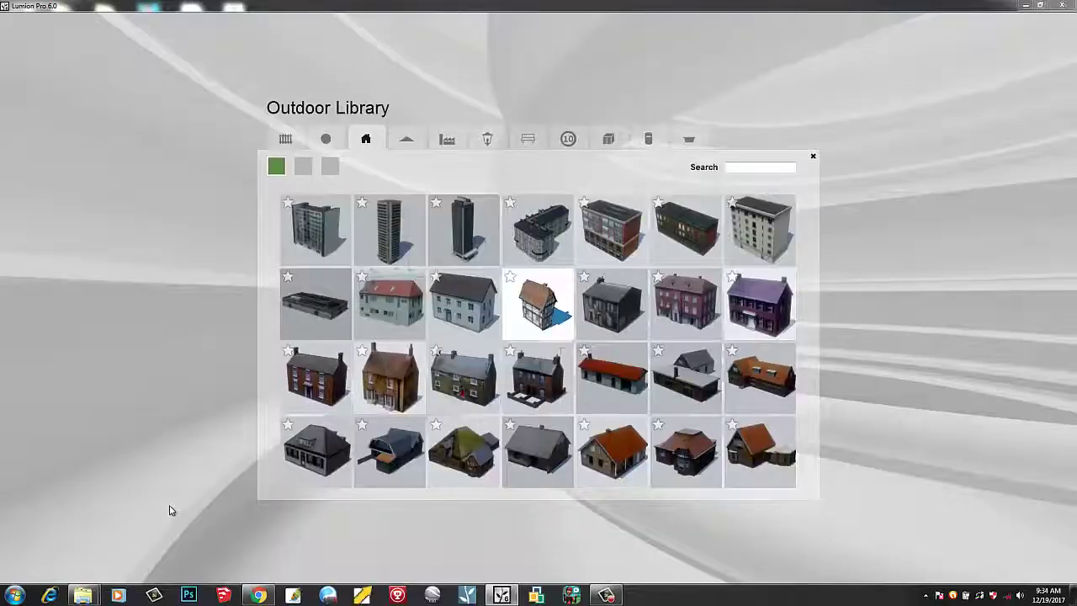
{"action": "left_click", "coordinate": [489, 140]}
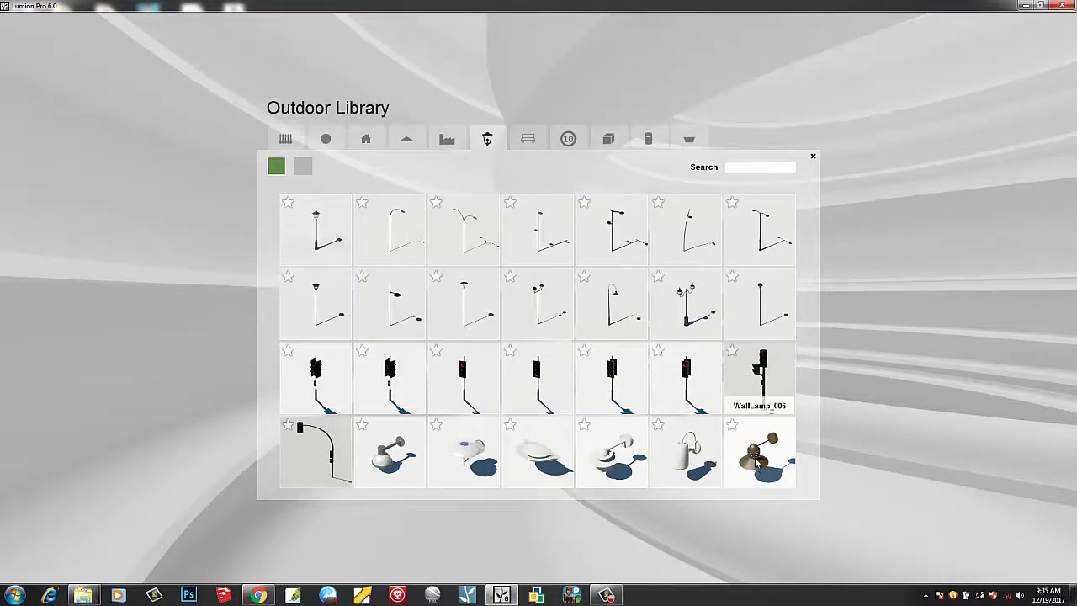
{"action": "left_click", "coordinate": [408, 311]}
Place the wall lamp under the roof overhang at the upper floor corner beside the balcony.
{"action": "key", "text": "w"}
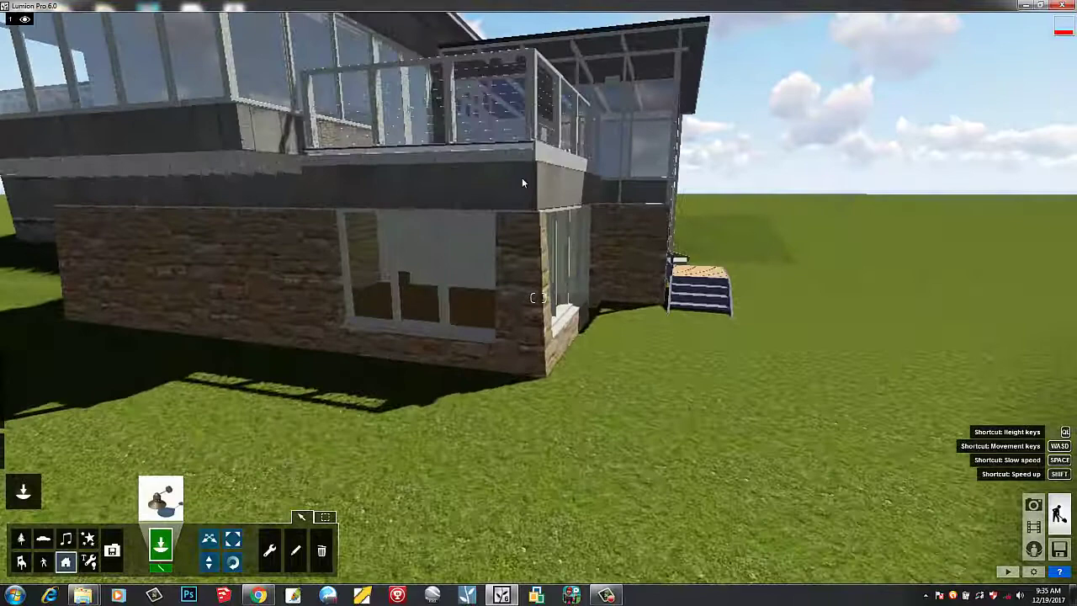
{"action": "right_click_drag", "start_coordinate": [521, 182], "coordinate": [421, 97]}
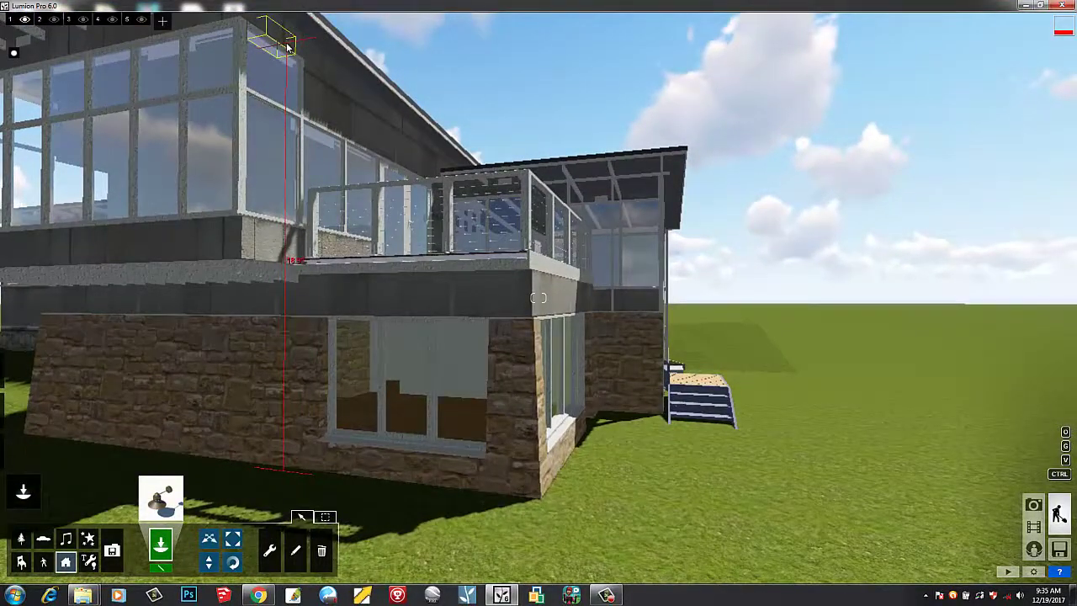
{"action": "key", "text": "q"}
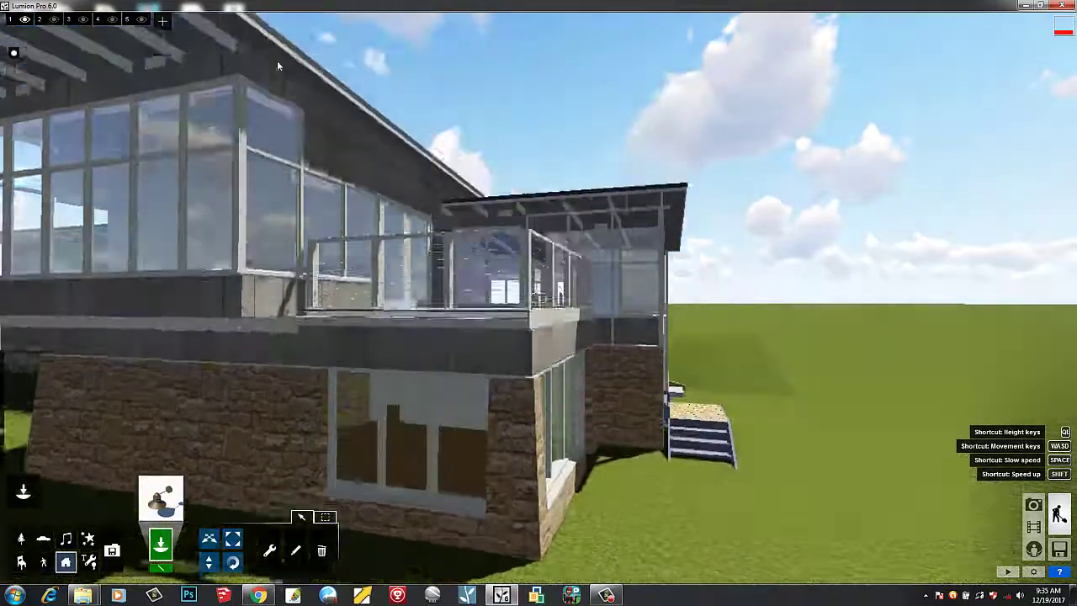
{"action": "key", "text": "q"}
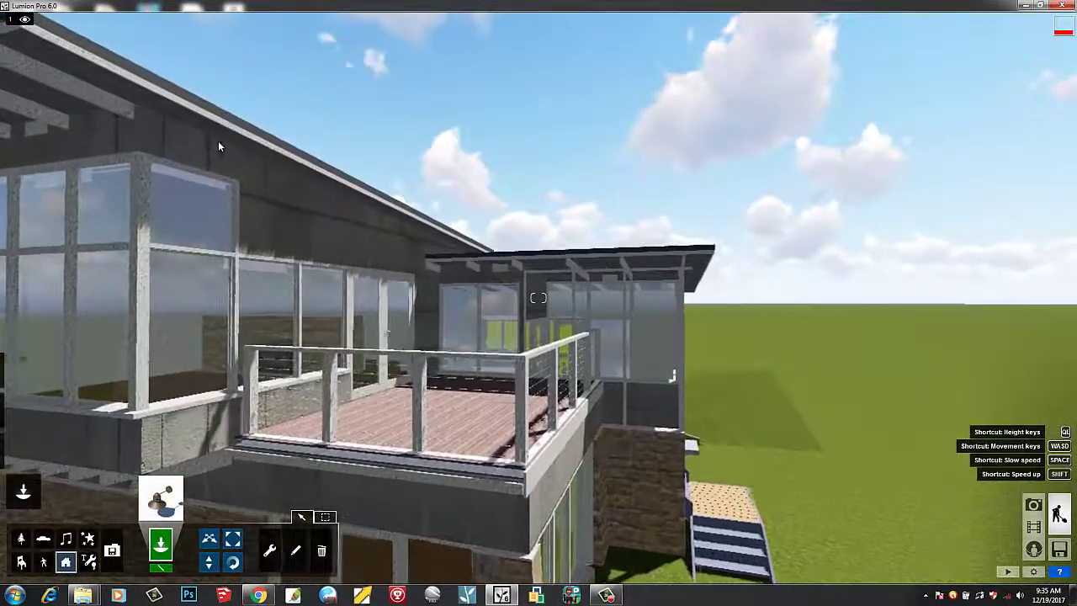
{"action": "key", "text": "a"}
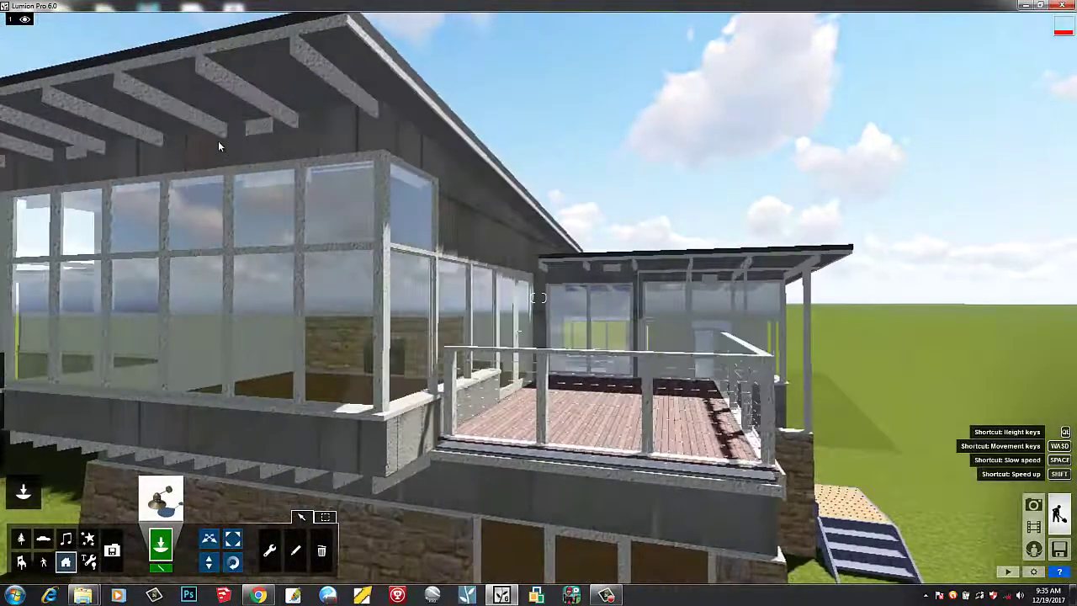
{"action": "key", "text": "w"}
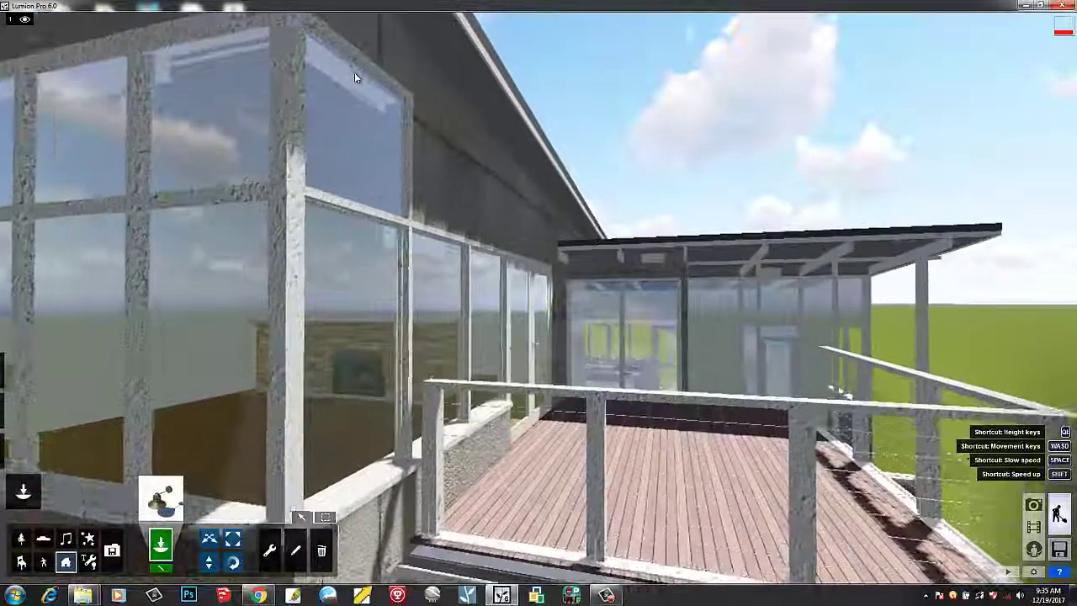
{"action": "key", "text": "q"}
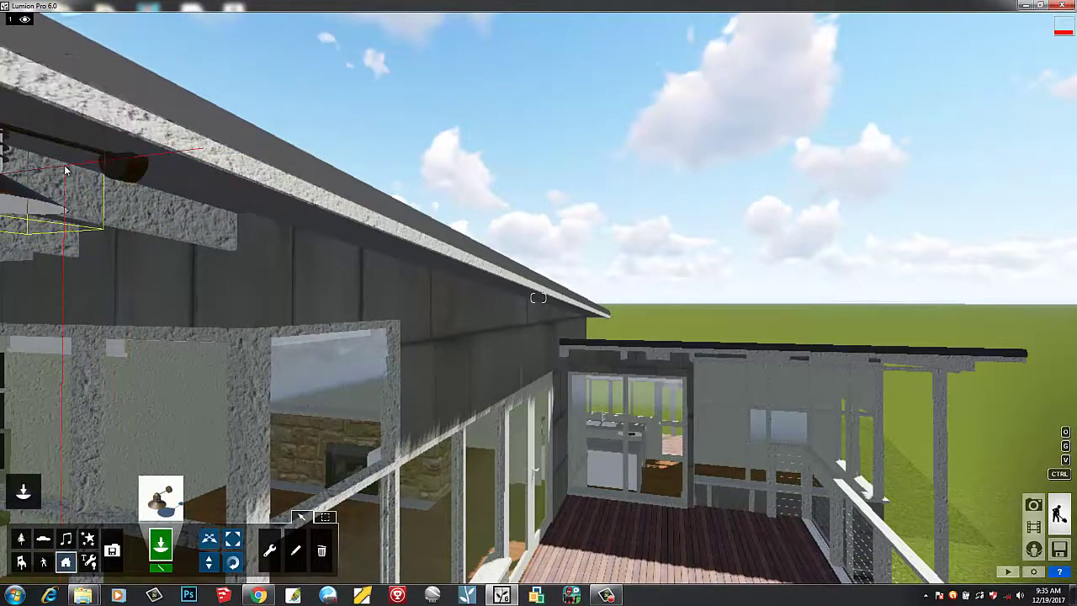
{"action": "key", "text": "a"}
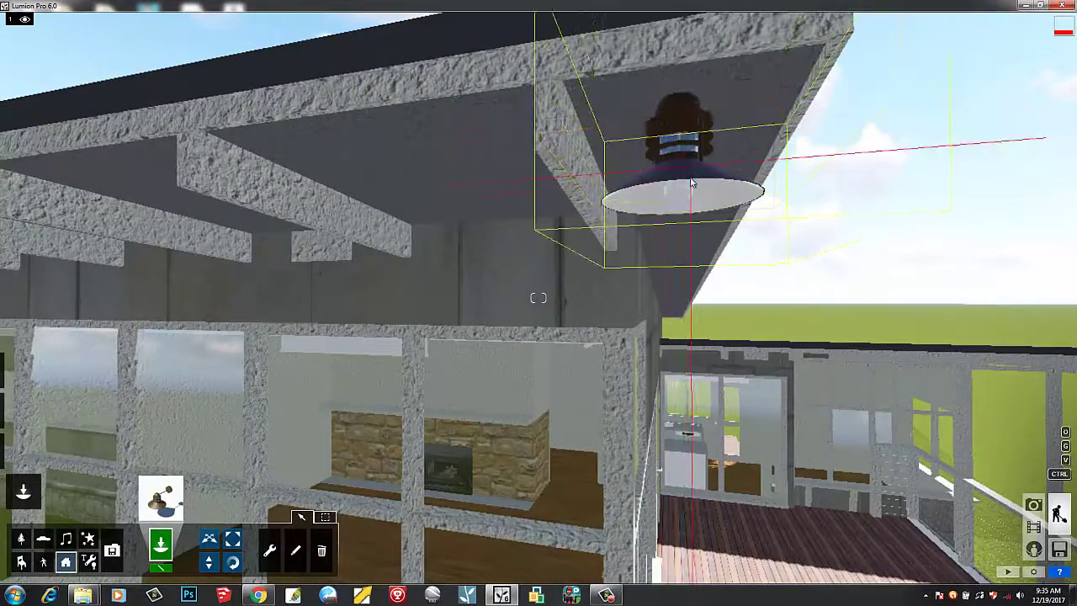
{"action": "left_click", "coordinate": [686, 164]}
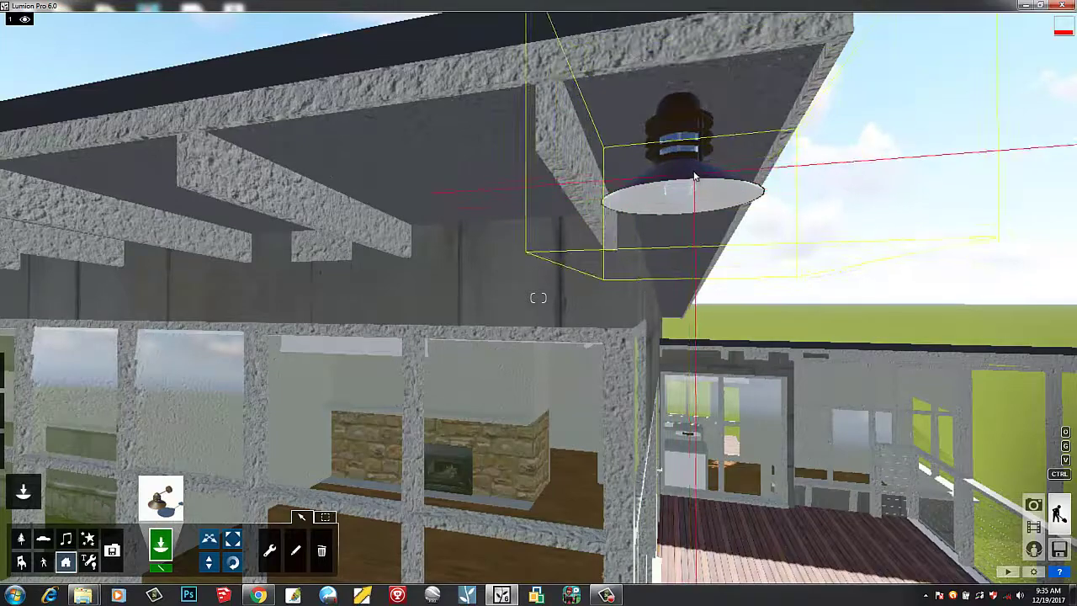
{"action": "left_click", "coordinate": [694, 177]}
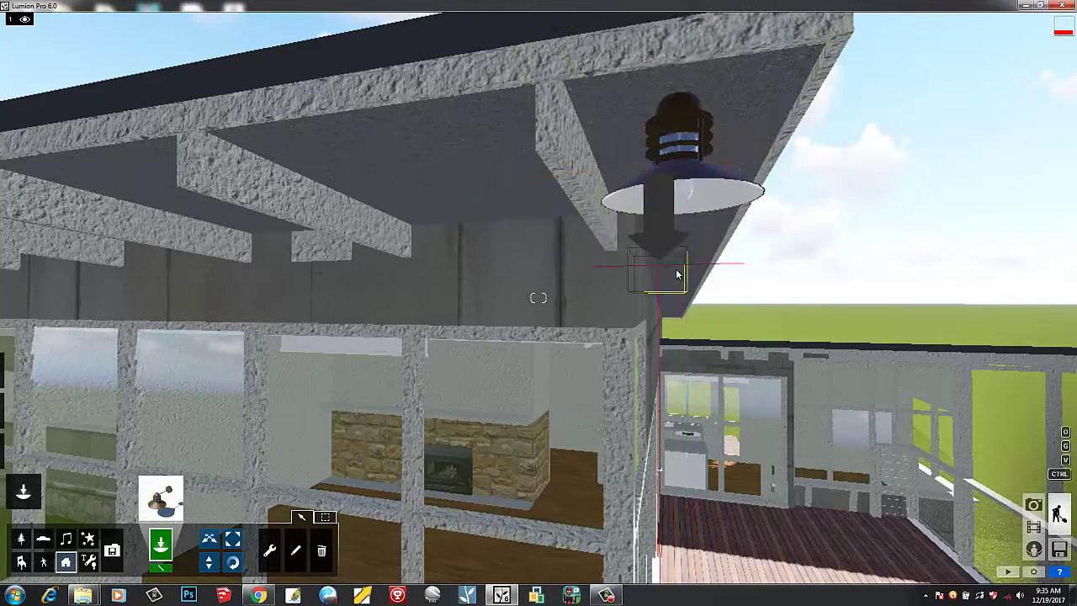
Turn the sun direction to north and lower the sun below the horizon for a night scene.
{"action": "key", "text": "d"}
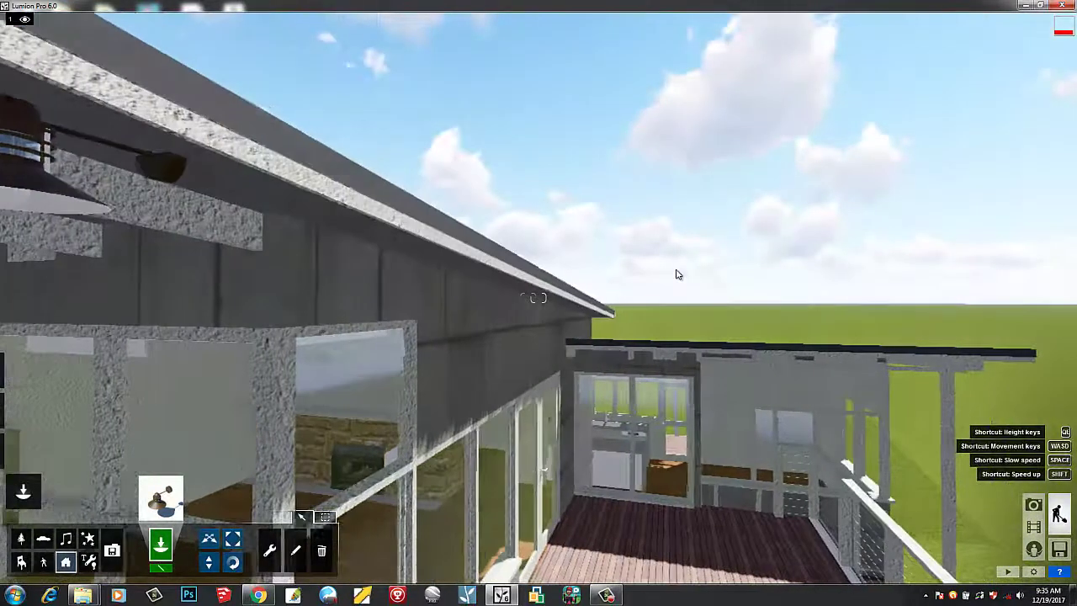
{"action": "key", "text": "s"}
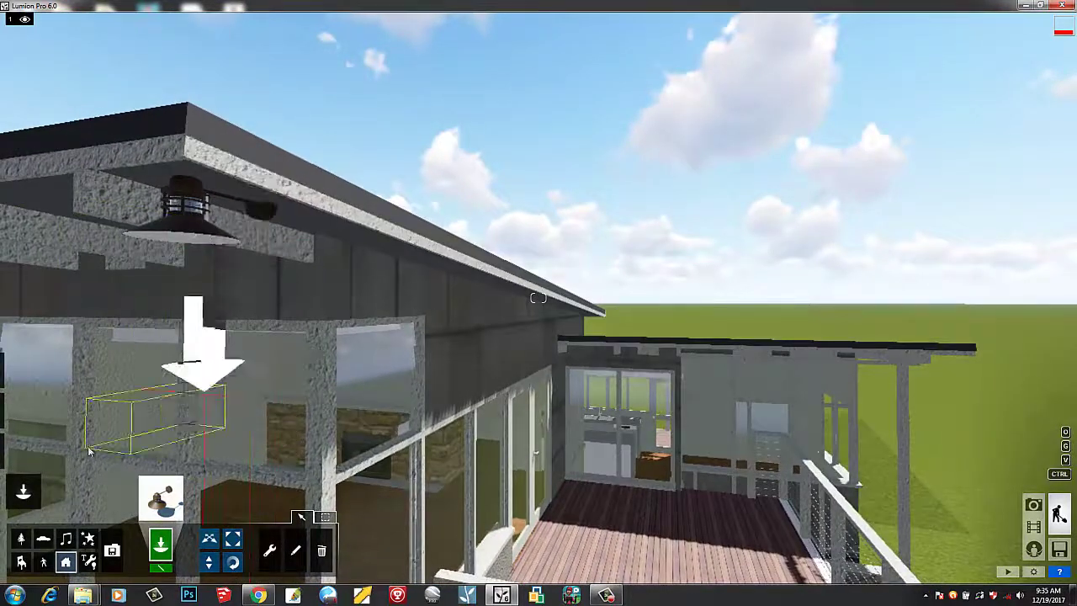
{"action": "mouse_move", "coordinate": [23, 451]}
{"action": "left_click", "coordinate": [24, 374]}
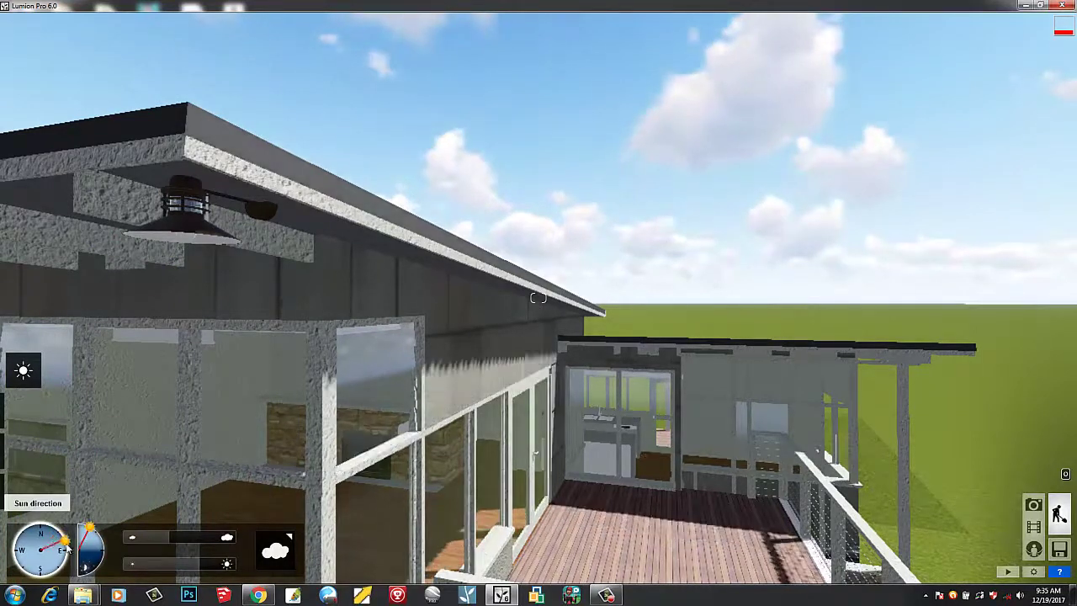
{"action": "left_click_drag", "start_coordinate": [65, 539], "coordinate": [42, 525]}
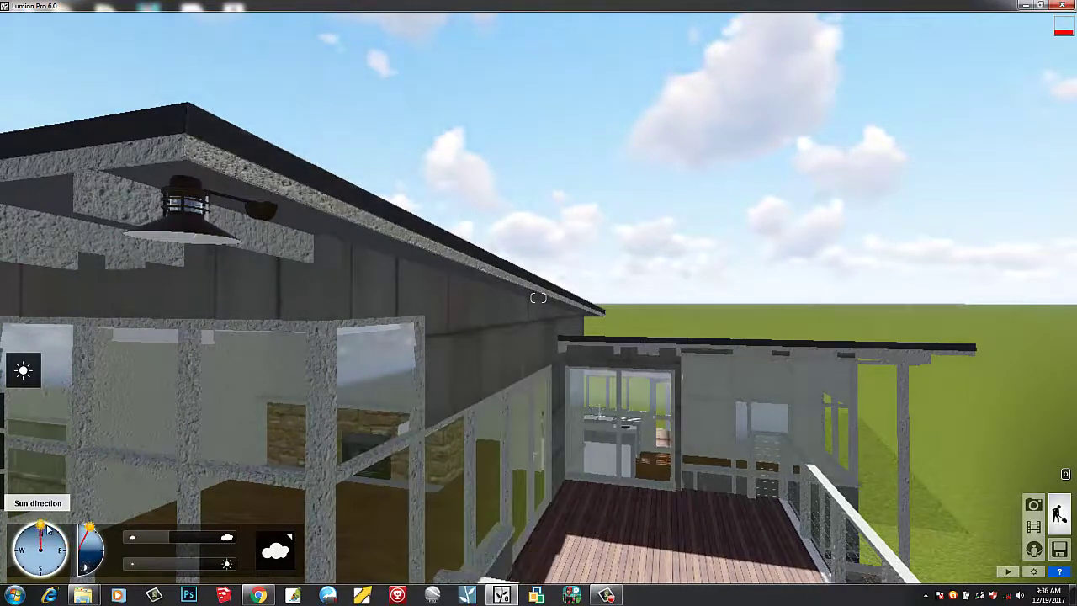
{"action": "left_click_drag", "start_coordinate": [89, 528], "coordinate": [105, 570]}
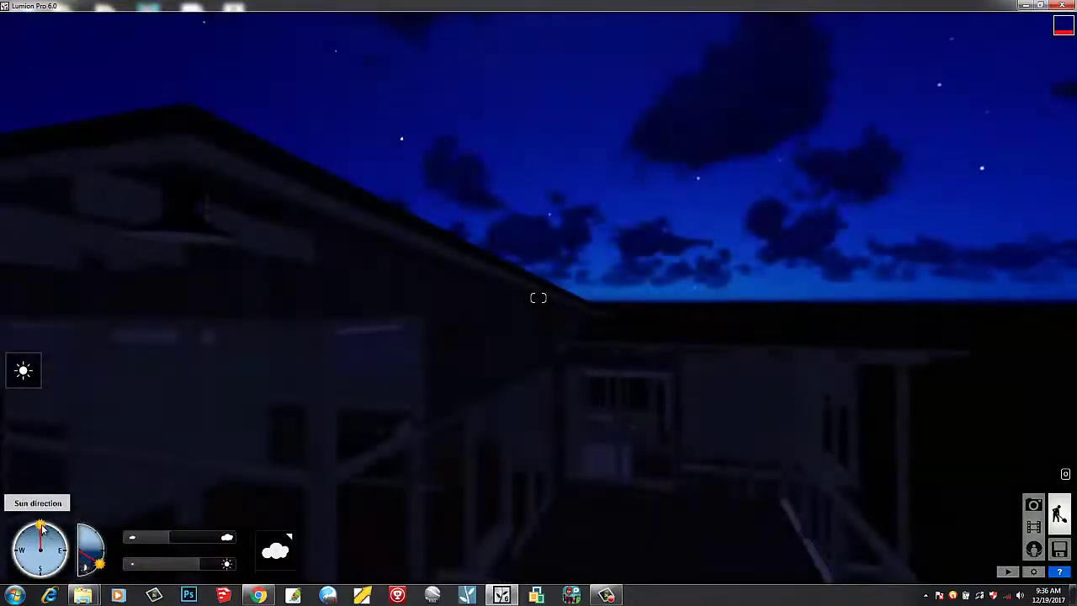
Place a narrow-beam spotlight from the Lights and Utilities library at the wall lamp under the roof corner.
{"action": "key", "text": "s"}
{"action": "right_click_drag", "start_coordinate": [256, 313], "coordinate": [261, 313]}
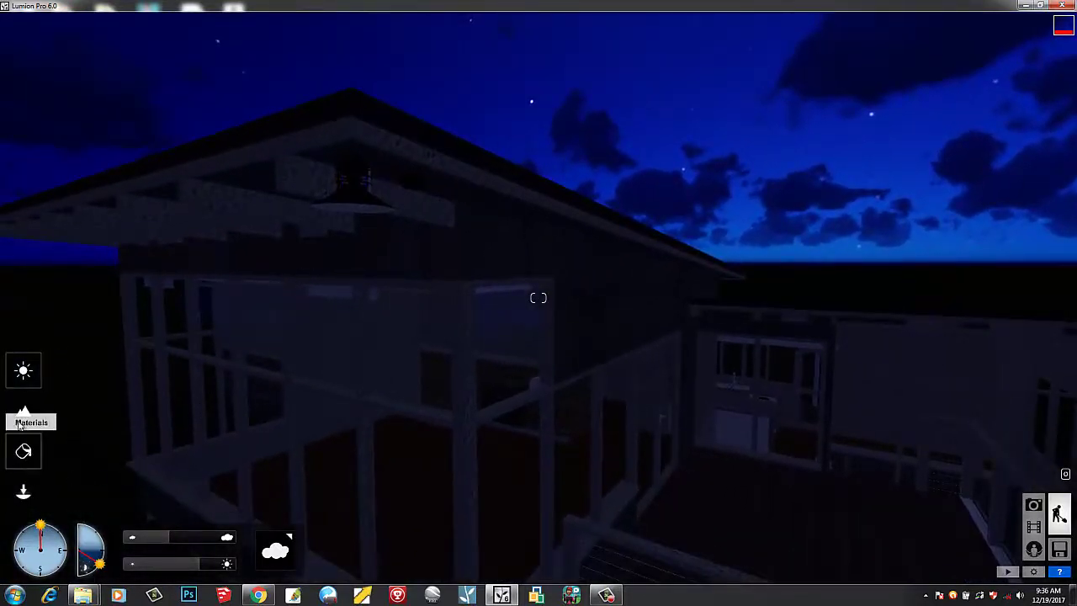
{"action": "left_click", "coordinate": [24, 451]}
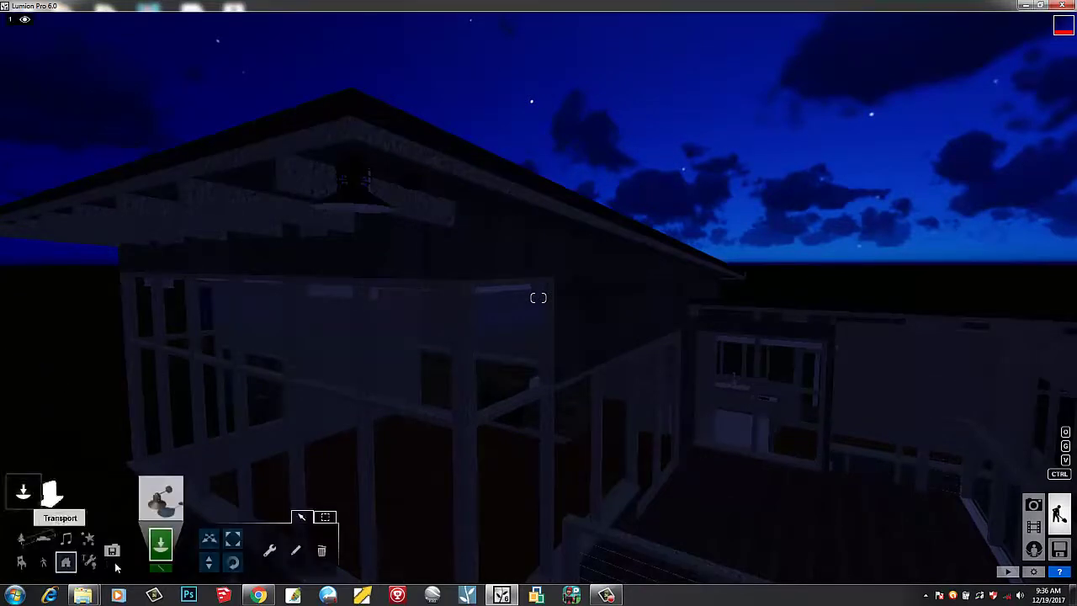
{"action": "left_click", "coordinate": [90, 542]}
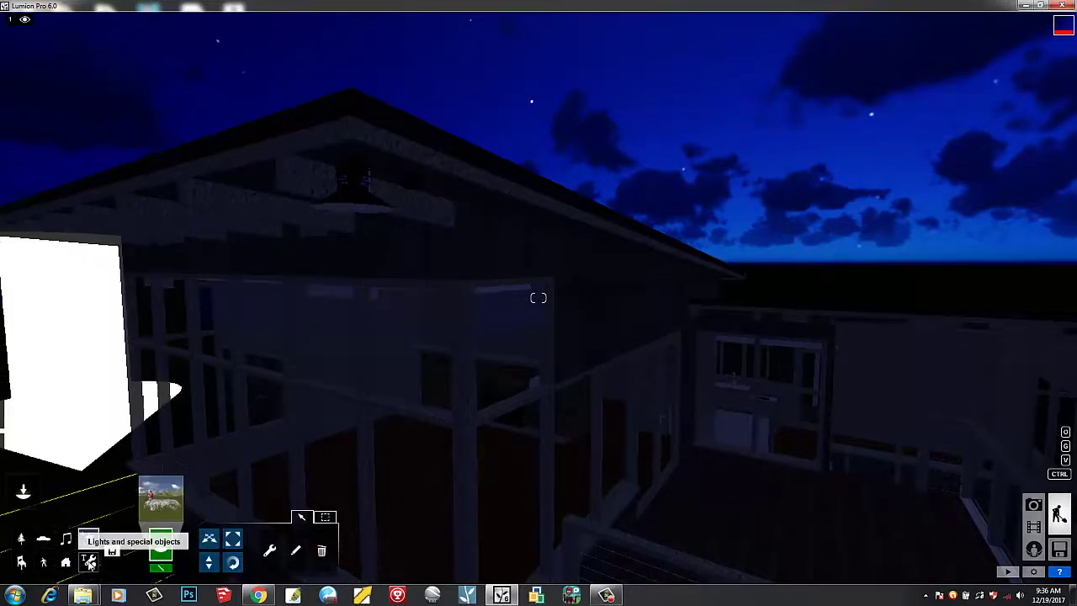
{"action": "left_click", "coordinate": [90, 561]}
{"action": "left_click", "coordinate": [149, 500]}
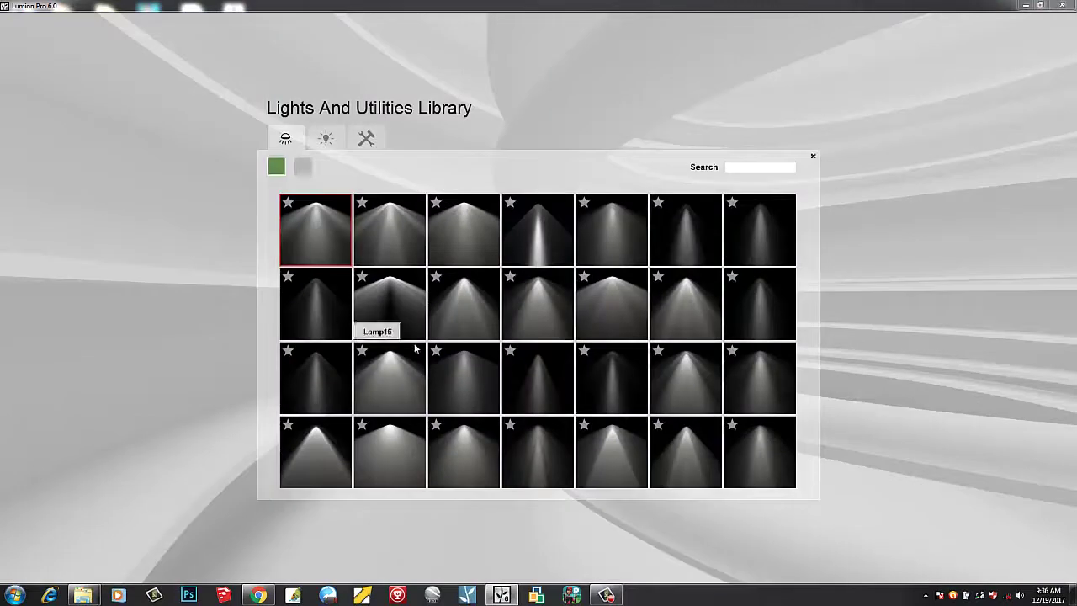
{"action": "left_click", "coordinate": [303, 167]}
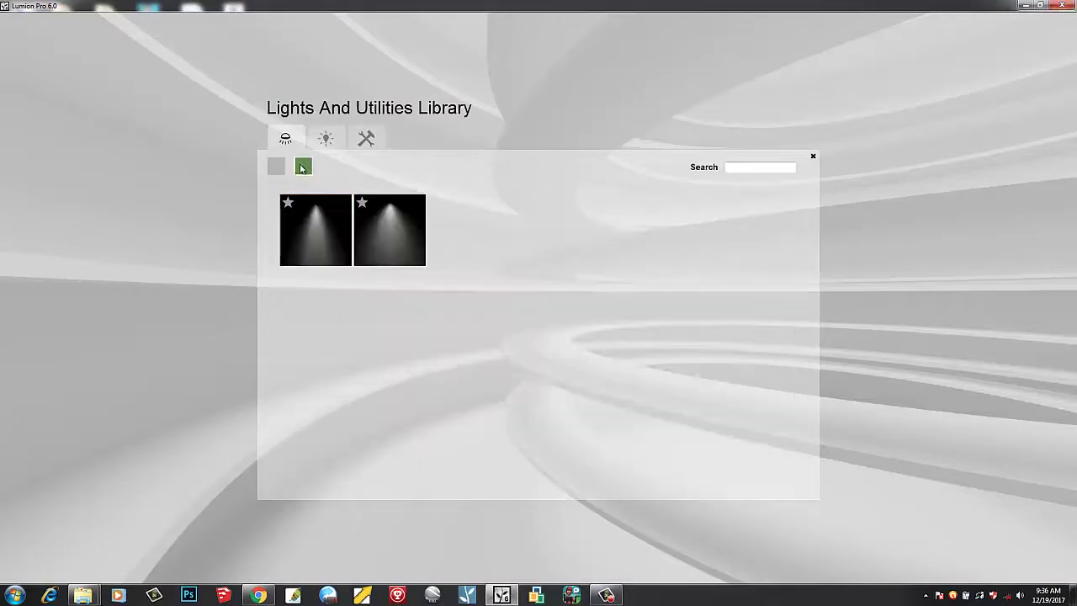
{"action": "left_click", "coordinate": [327, 140]}
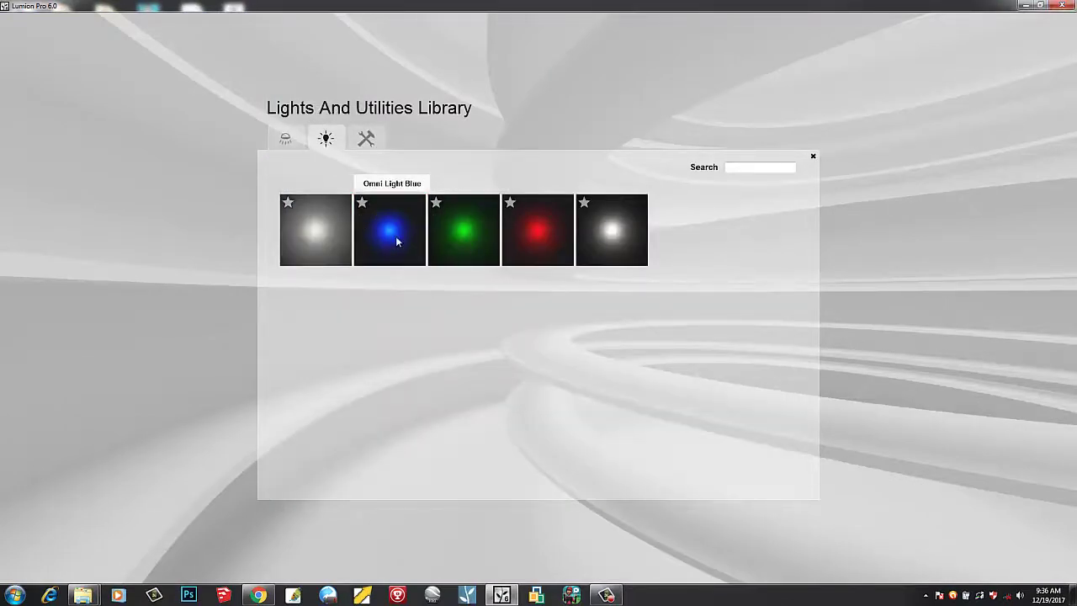
{"action": "left_click", "coordinate": [285, 138]}
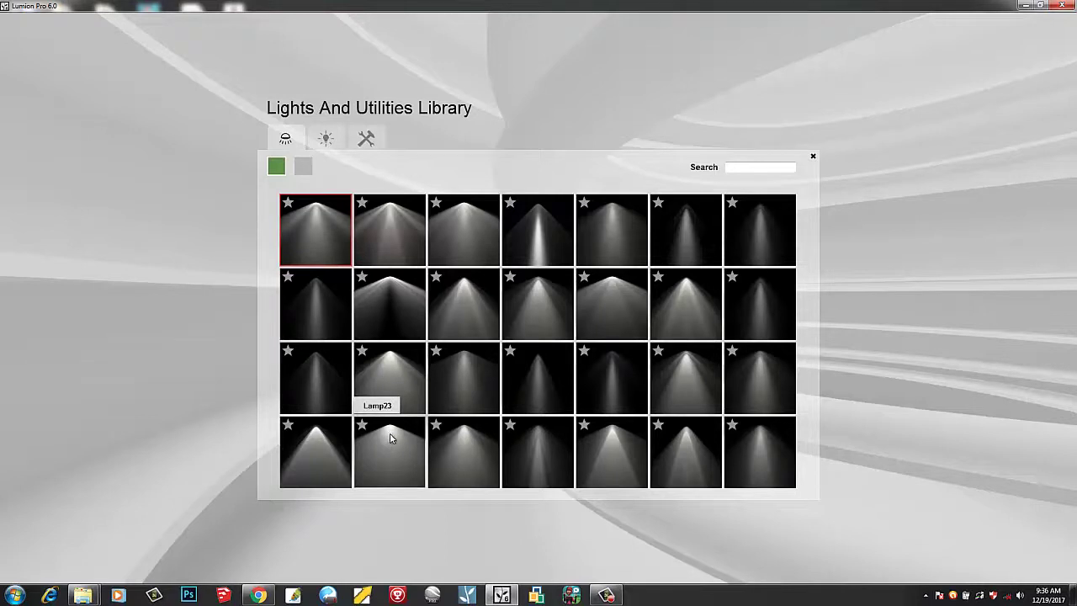
{"action": "left_click", "coordinate": [542, 229]}
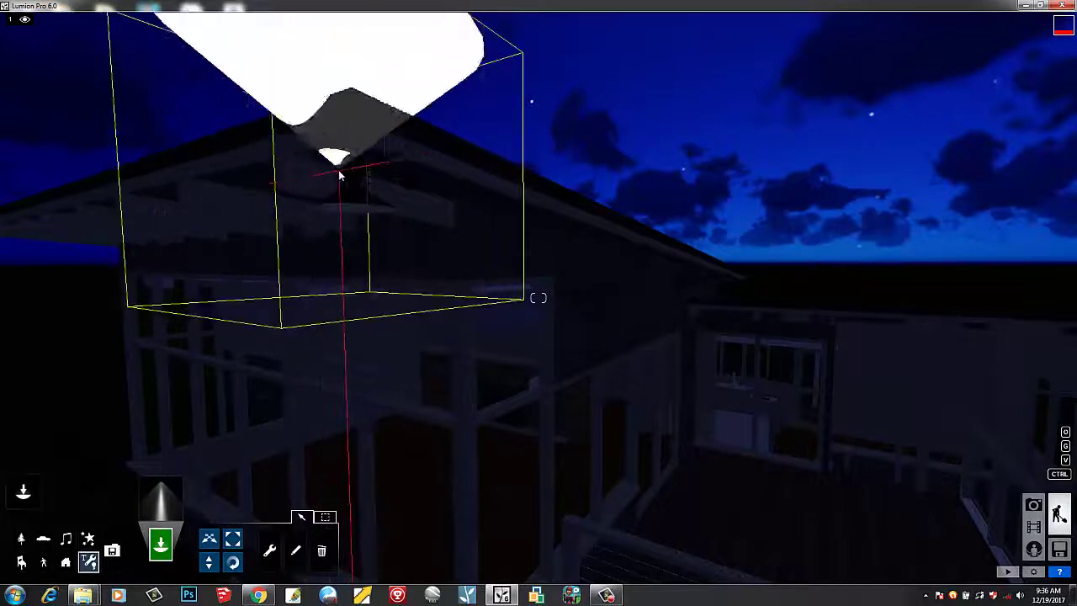
{"action": "left_click", "coordinate": [339, 175]}
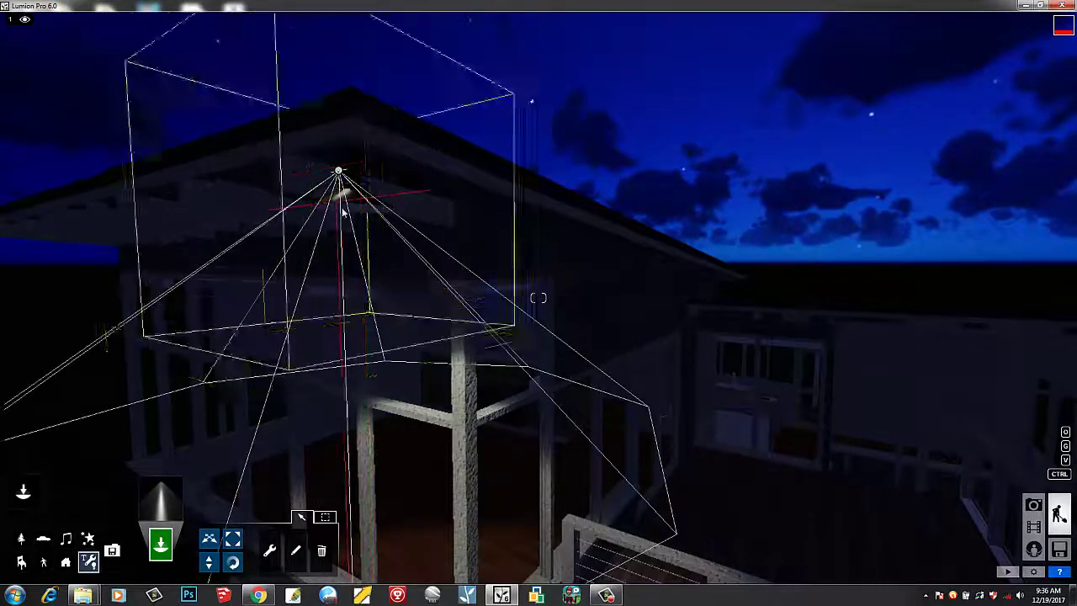
Move the spotlight horizontally so it sits centred beneath the wall lamp's round shade under the roof corner.
{"action": "key", "text": "s"}
{"action": "key", "text": "w"}
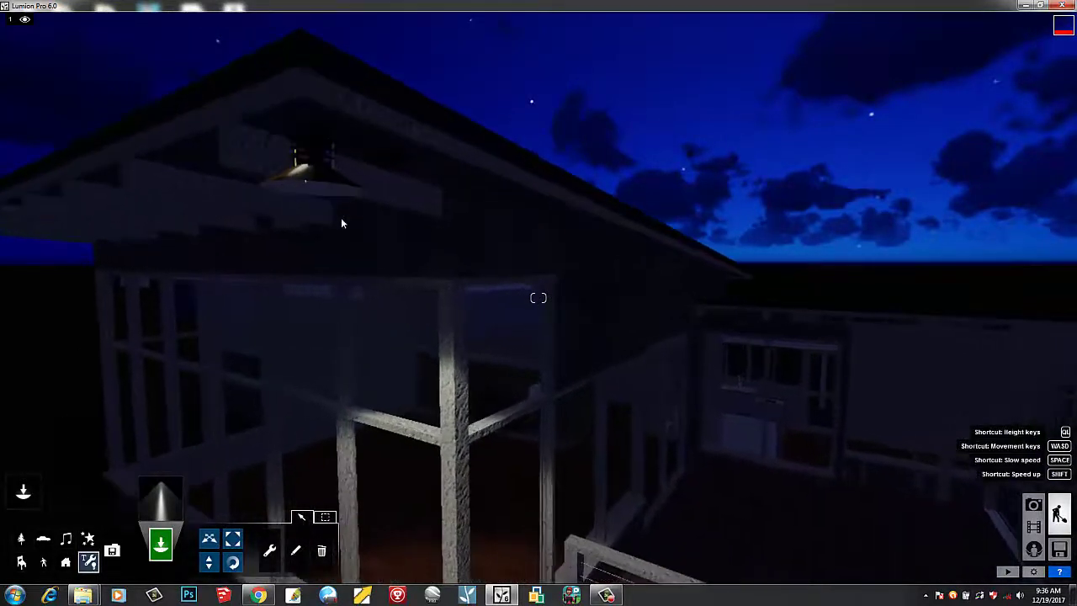
{"action": "key", "text": "w"}
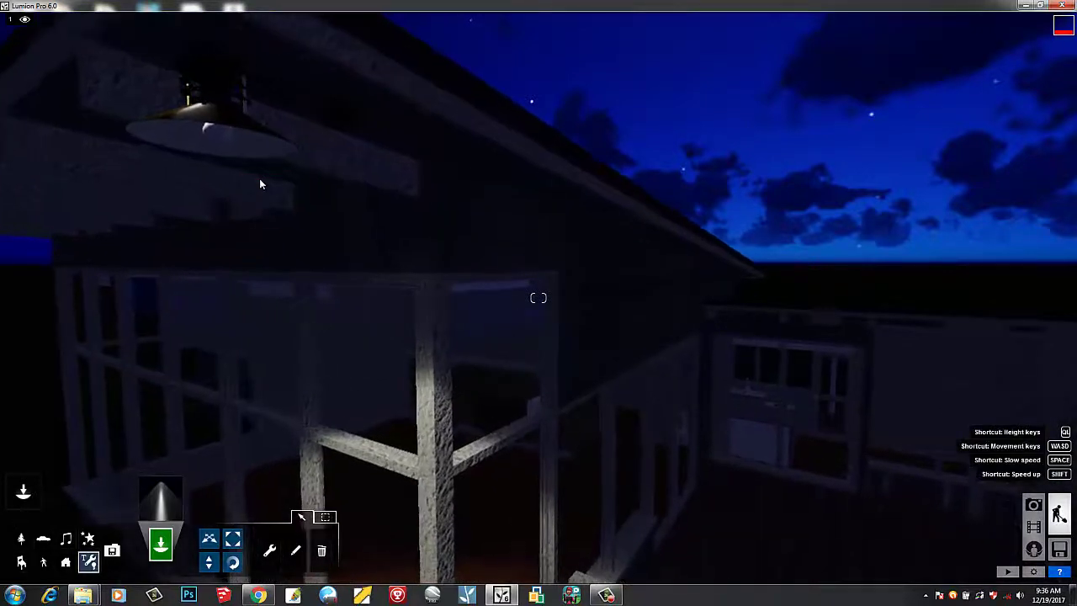
{"action": "key", "text": "a"}
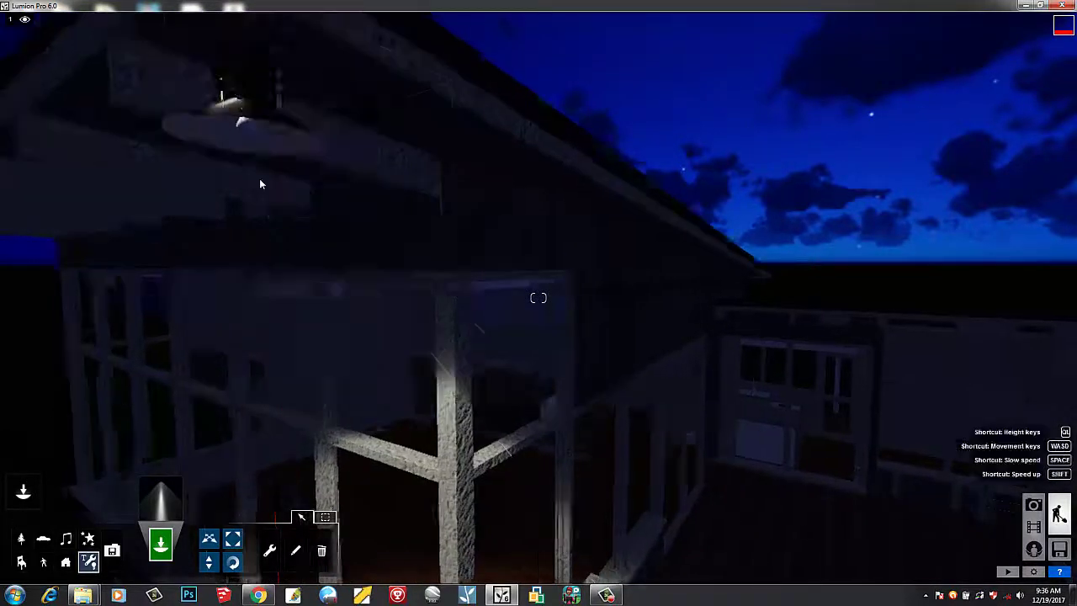
{"action": "mouse_move", "coordinate": [532, 185]}
{"action": "right_mouse_down"}
{"action": "mouse_move", "coordinate": [530, 217]}
{"action": "mouse_move", "coordinate": [531, 188]}
{"action": "mouse_move", "coordinate": [553, 184]}
{"action": "right_mouse_up"}
{"action": "key", "text": "e"}
{"action": "left_click", "coordinate": [566, 151]}
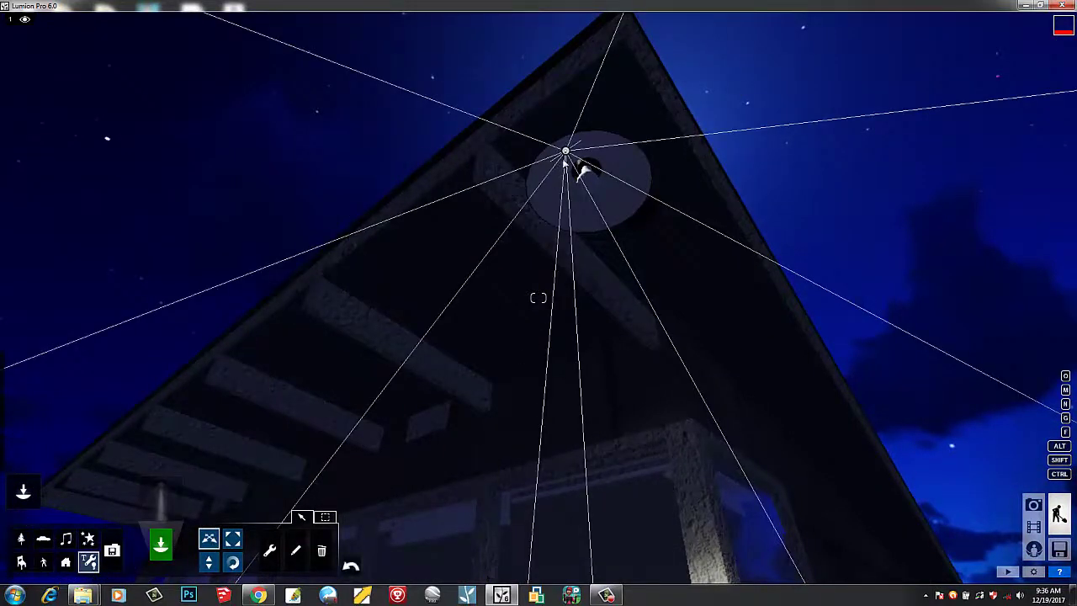
{"action": "left_click_drag", "start_coordinate": [580, 168], "coordinate": [589, 191]}
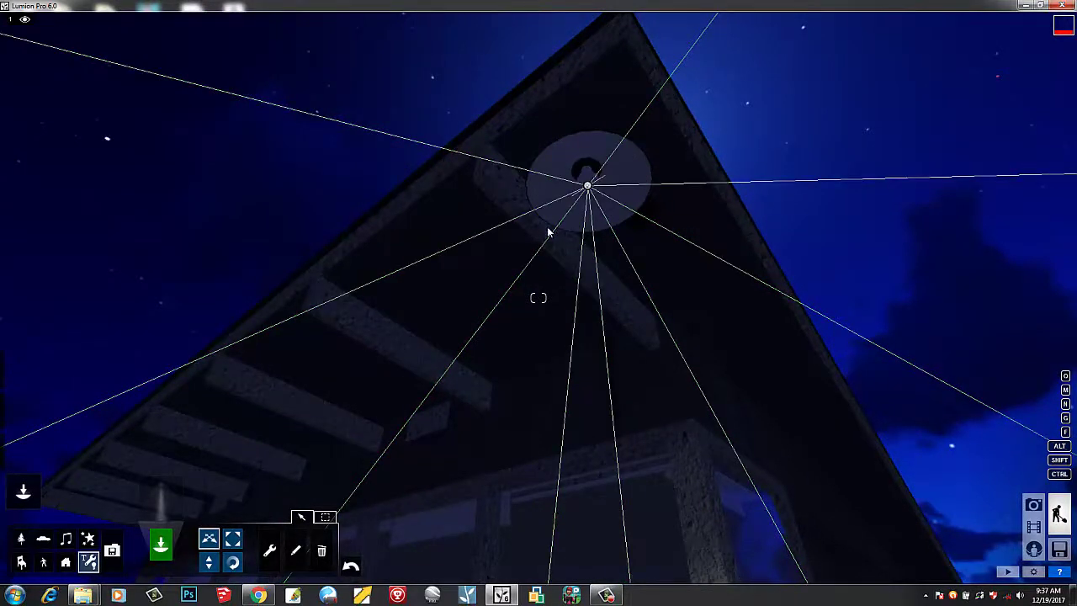
Lower the spotlight slightly so it hangs just below the wall lamp's shade.
{"action": "key", "text": "q"}
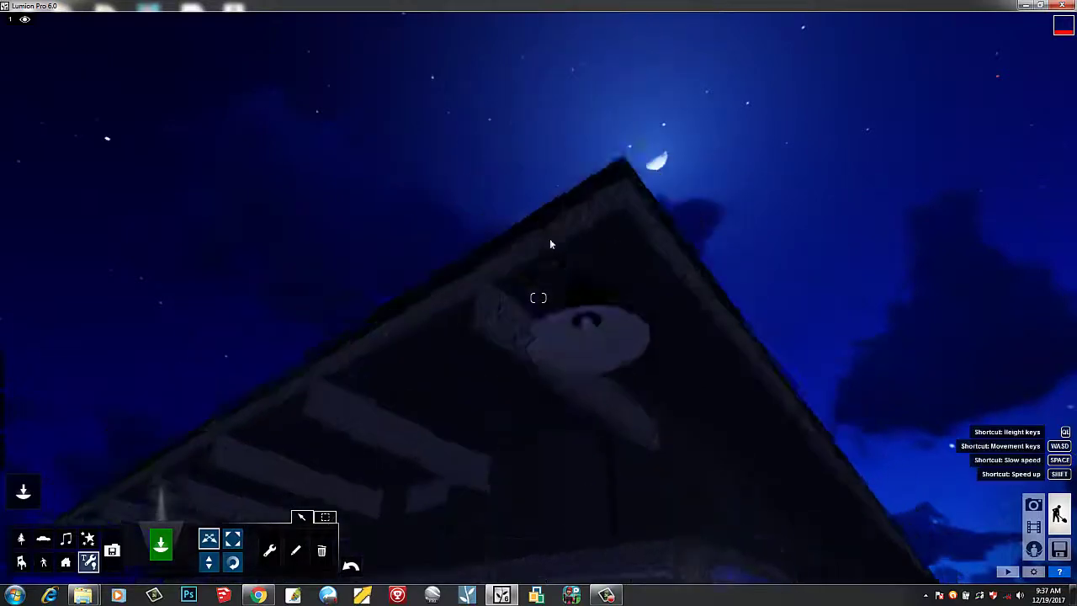
{"action": "right_click_drag", "start_coordinate": [549, 251], "coordinate": [549, 254]}
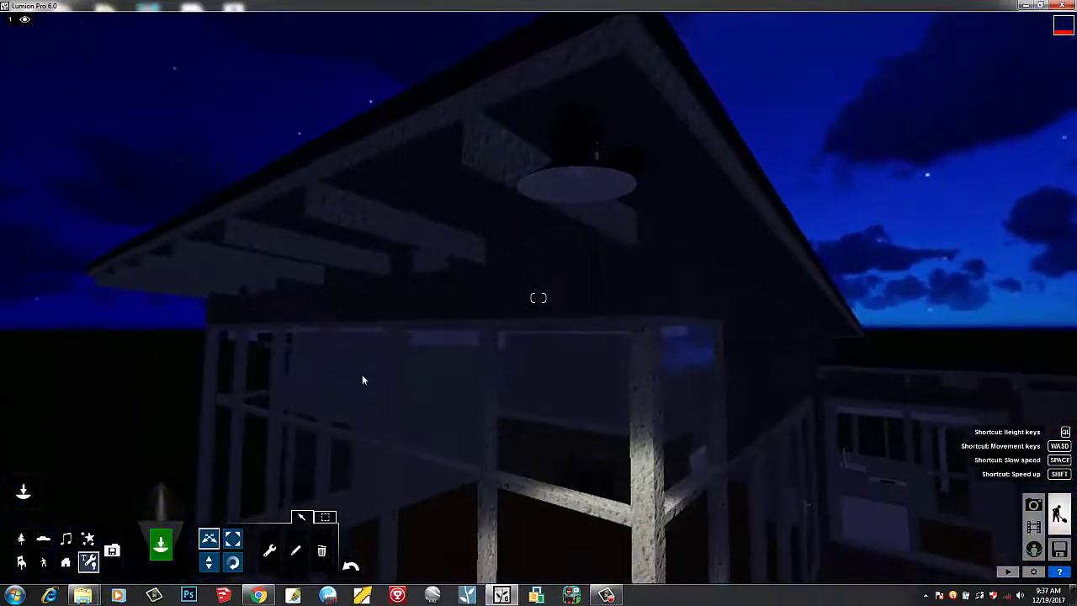
{"action": "left_click", "coordinate": [211, 567]}
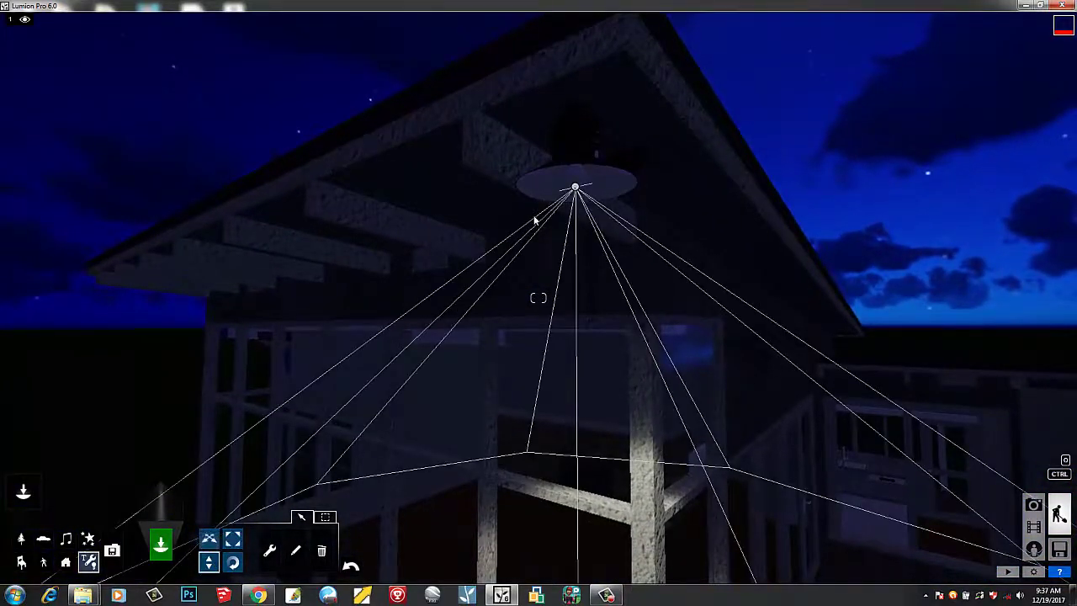
{"action": "left_click_drag", "start_coordinate": [575, 186], "coordinate": [568, 208]}
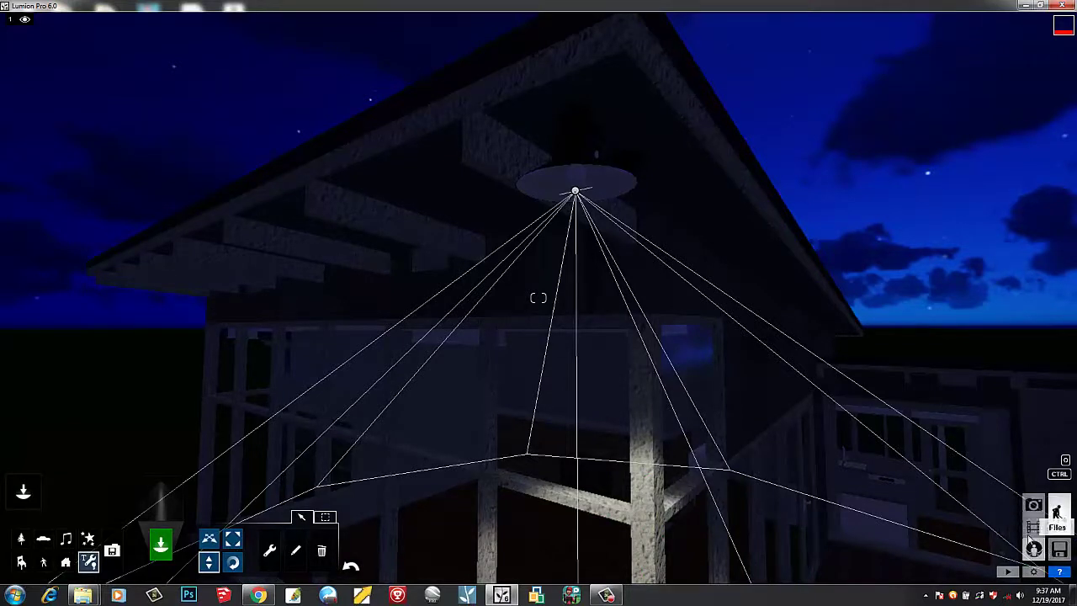
{"action": "mouse_move", "coordinate": [23, 490]}
{"action": "left_click", "coordinate": [23, 370]}
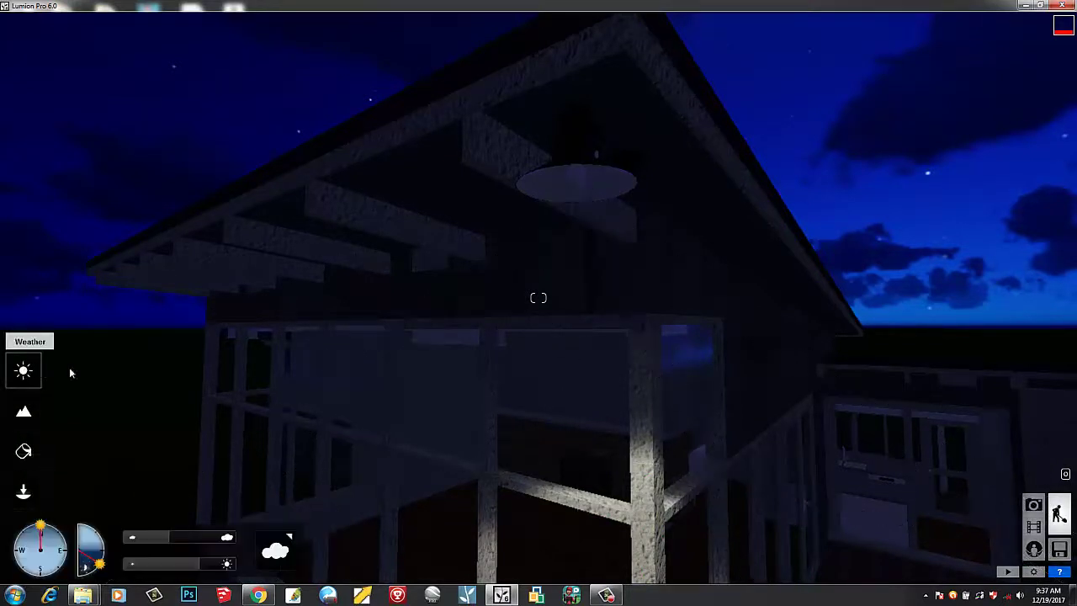
{"action": "mouse_move", "coordinate": [490, 407]}
{"action": "right_mouse_down"}
{"action": "mouse_move", "coordinate": [495, 382]}
{"action": "mouse_move", "coordinate": [489, 422]}
{"action": "mouse_move", "coordinate": [493, 391]}
{"action": "mouse_move", "coordinate": [495, 412]}
{"action": "right_mouse_up"}
{"action": "mouse_move", "coordinate": [28, 373]}
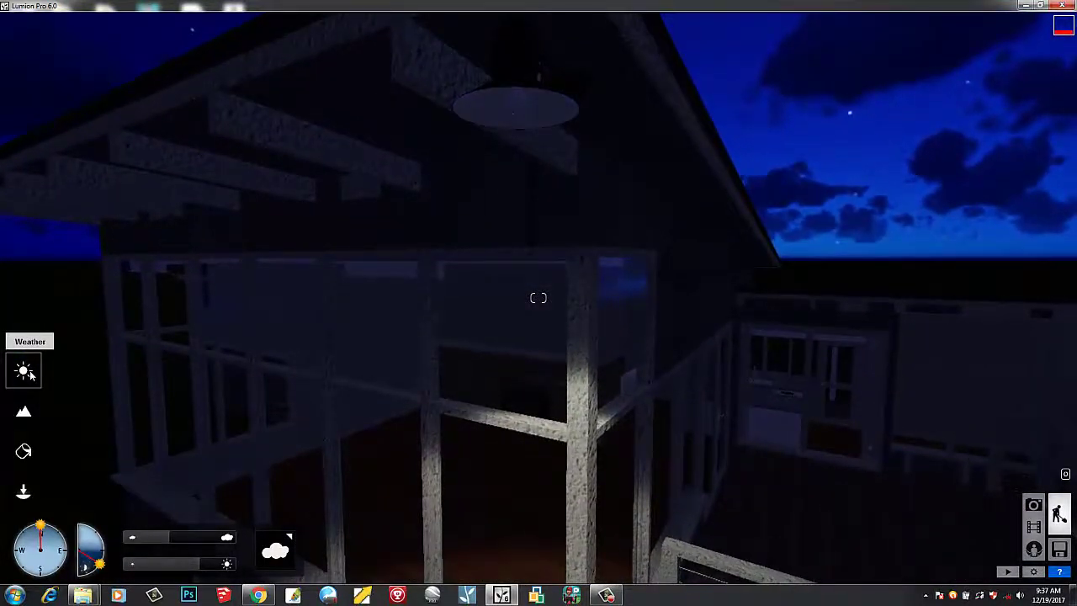
{"action": "left_click", "coordinate": [24, 490]}
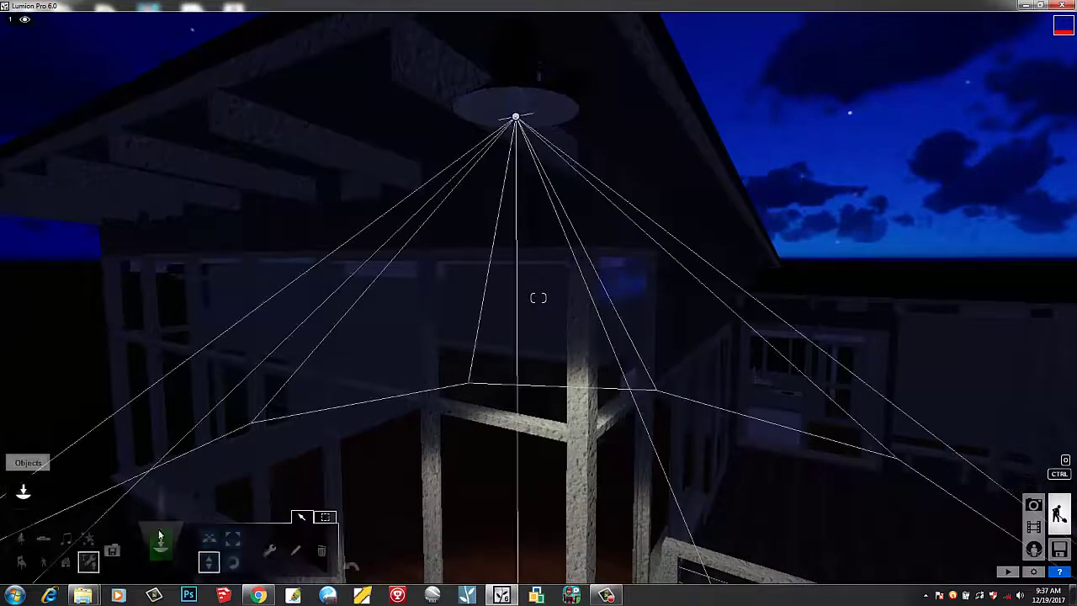
Open the spotlight's light properties, tint its light mint green and raise its brightness nearly to the maximum.
{"action": "left_click", "coordinate": [298, 553]}
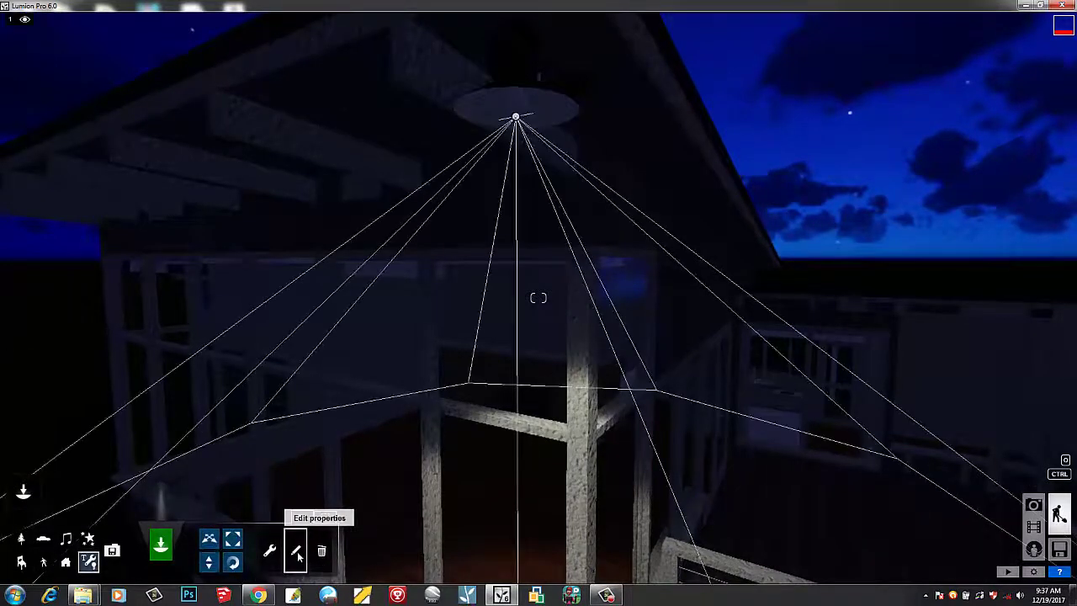
{"action": "left_click", "coordinate": [516, 118]}
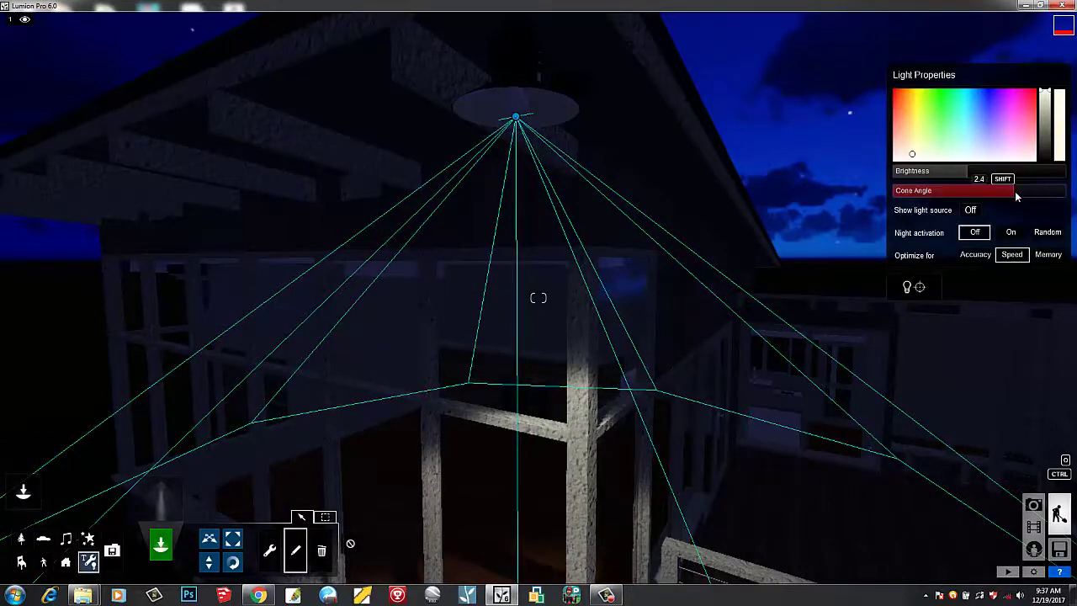
{"action": "mouse_move", "coordinate": [1014, 191]}
{"action": "left_mouse_down"}
{"action": "mouse_move", "coordinate": [934, 193]}
{"action": "mouse_move", "coordinate": [1014, 192]}
{"action": "left_mouse_up"}
{"action": "left_click", "coordinate": [954, 109]}
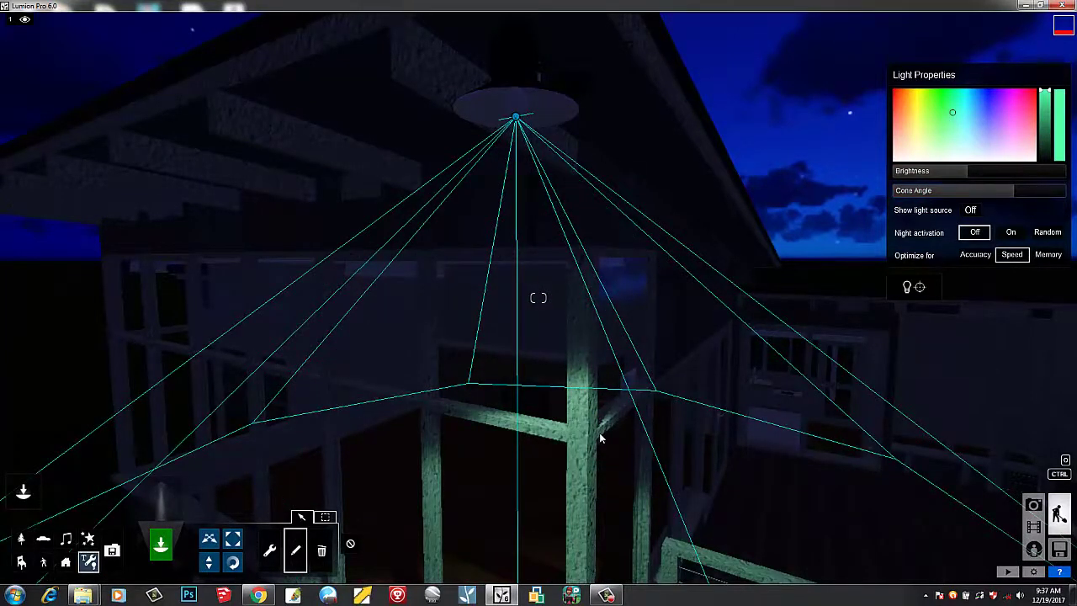
{"action": "right_click_drag", "start_coordinate": [600, 432], "coordinate": [600, 432]}
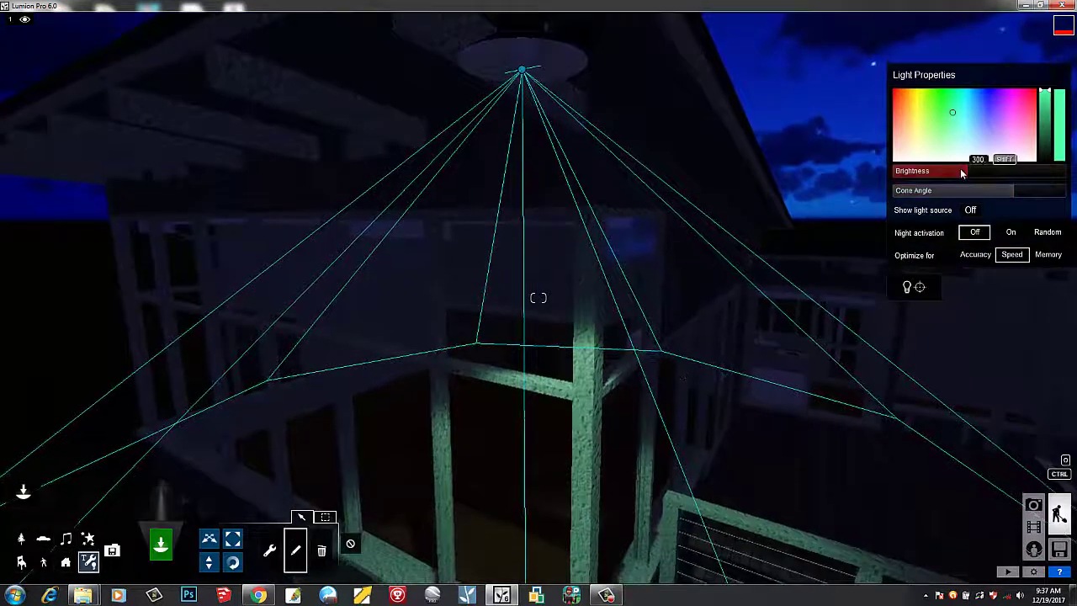
{"action": "left_click_drag", "start_coordinate": [961, 172], "coordinate": [1060, 174]}
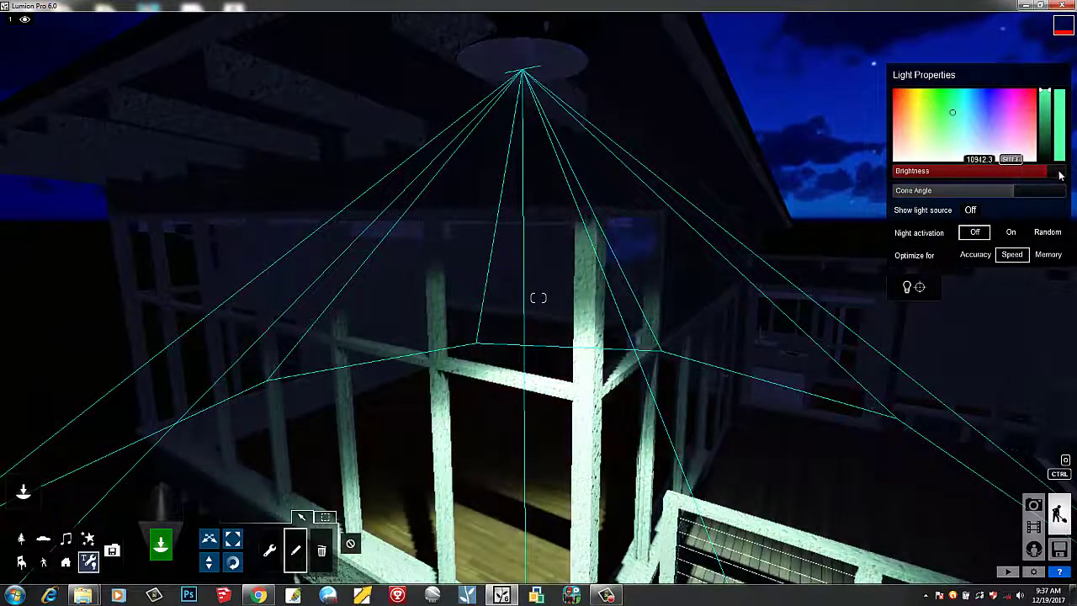
Try a light purple on the spotlight, settle on a light cyan colour, and view its light over the balcony and lawn.
{"action": "left_click", "coordinate": [993, 127]}
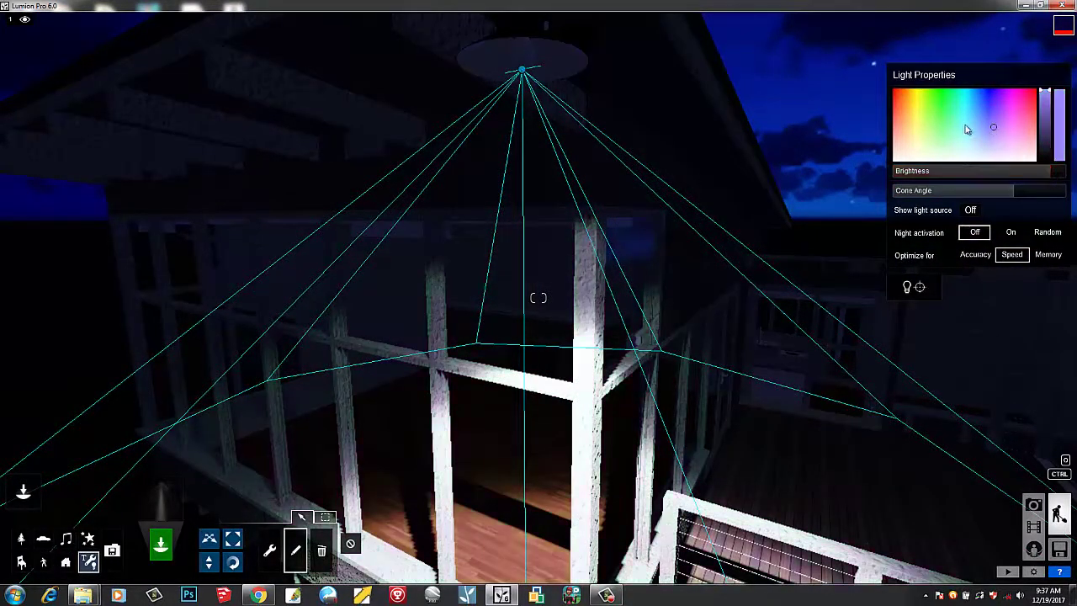
{"action": "left_click", "coordinate": [965, 124]}
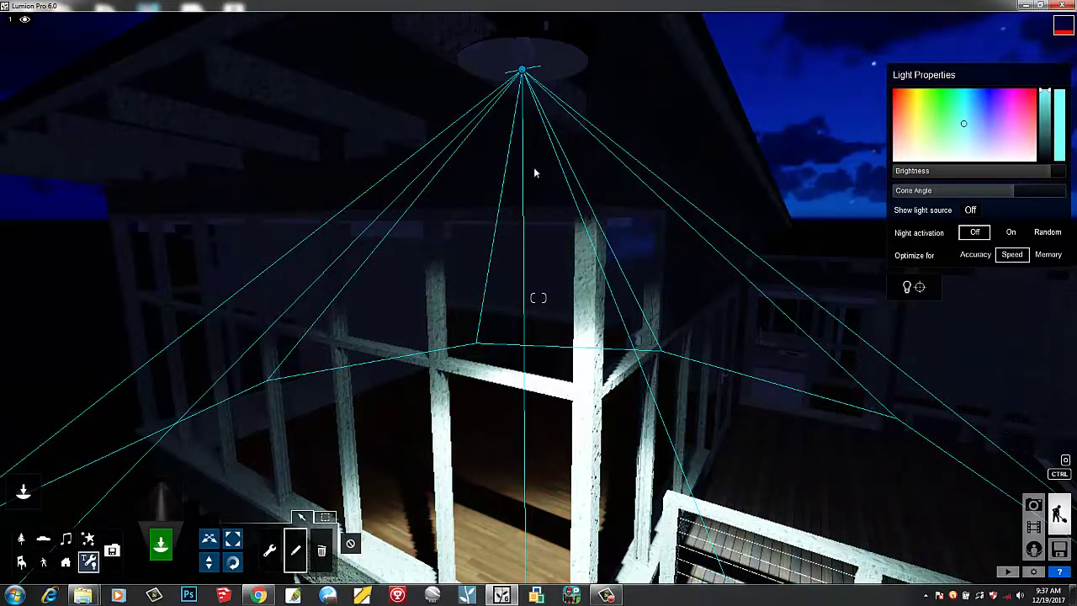
{"action": "right_click_drag", "start_coordinate": [568, 315], "coordinate": [568, 359]}
{"action": "key", "text": "s"}
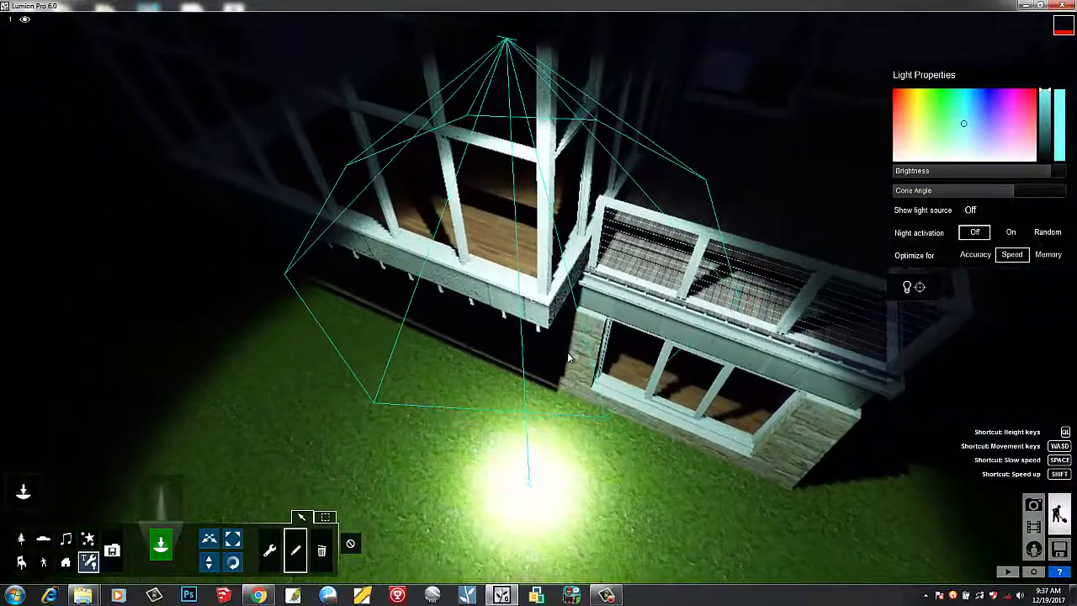
{"action": "right_click_drag", "start_coordinate": [568, 354], "coordinate": [572, 353]}
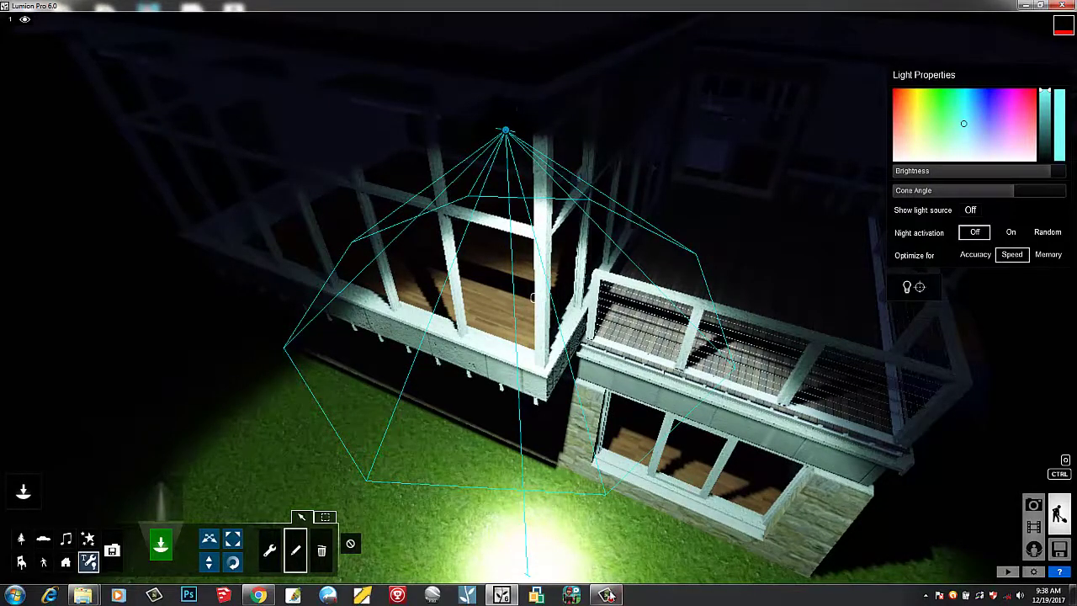
{"action": "mouse_move", "coordinate": [607, 593]}
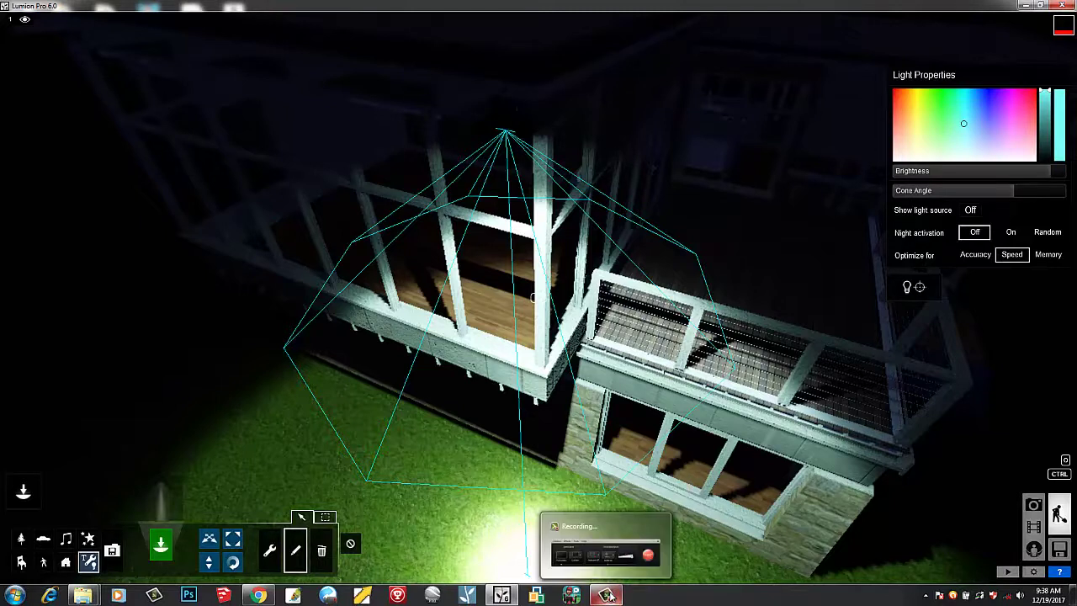